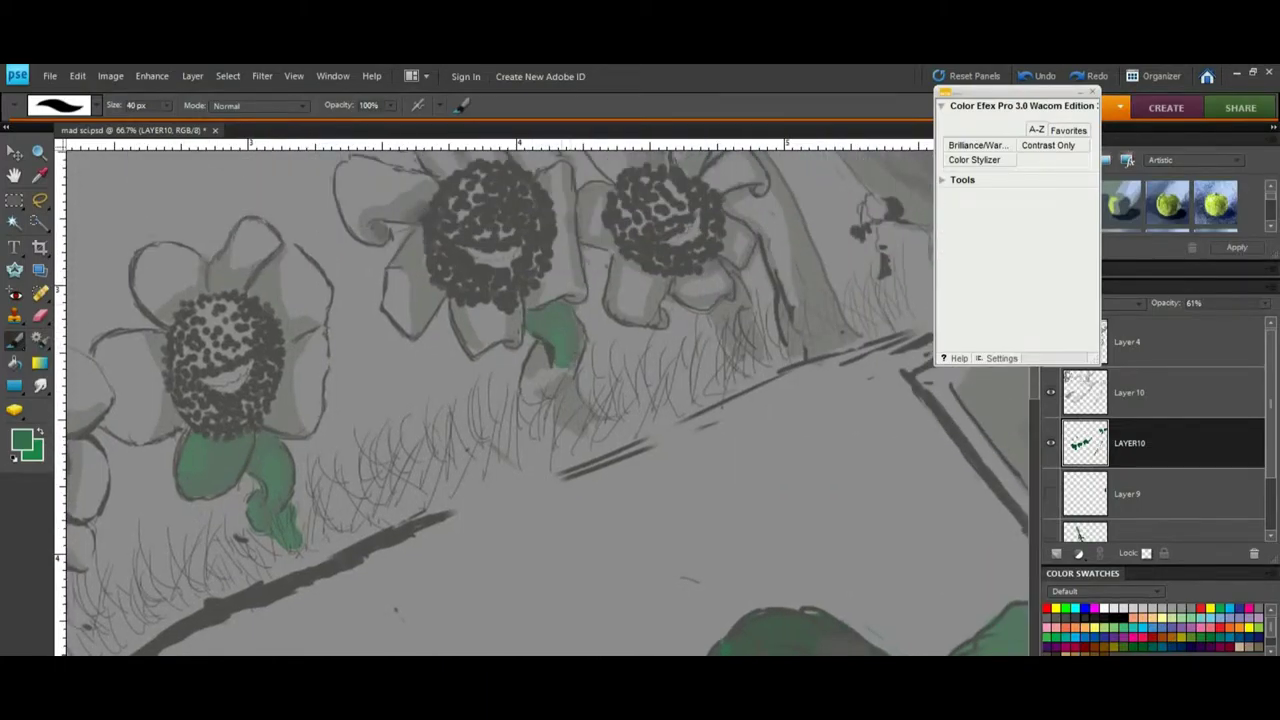
Paint the long curved stem of the upper flower green down to the ground line with the 40 px brush.
mouse_move(722, 277)
left_mouse_down()
mouse_move(410, 470)
mouse_move(436, 562)
mouse_move(430, 482)
mouse_move(413, 464)
left_mouse_up()
key("e")
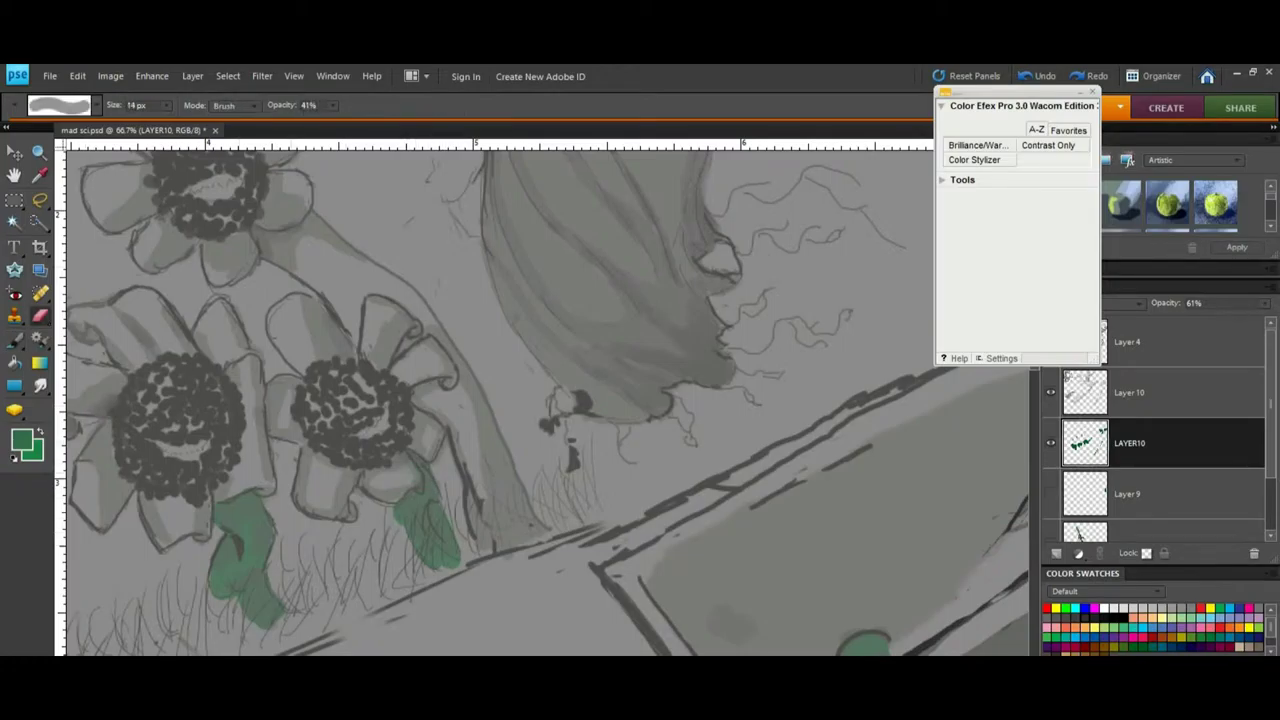
key("b")
mouse_move(355, 340)
left_mouse_down()
mouse_move(312, 262)
mouse_move(268, 265)
left_mouse_up()
left_click_drag(300, 222, 355, 305)
mouse_move(340, 245)
left_mouse_down()
mouse_move(350, 285)
mouse_move(425, 317)
mouse_move(490, 455)
mouse_move(490, 525)
left_mouse_up()
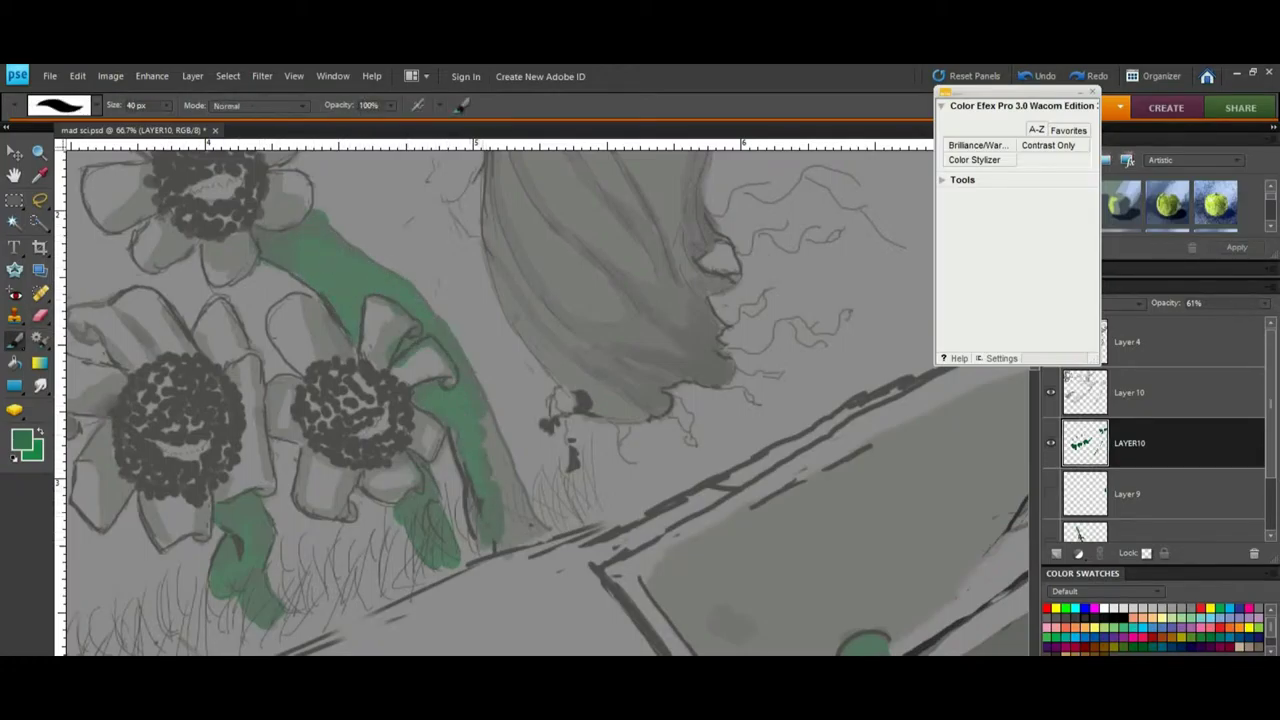
left_click_drag(440, 440, 480, 560)
left_click_drag(490, 420, 520, 550)
left_click_drag(515, 440, 540, 550)
left_click_drag(500, 408, 498, 430)
Set the eraser to 100% opacity and touch up the green around the base of the stems beside the ground line.
key("e")
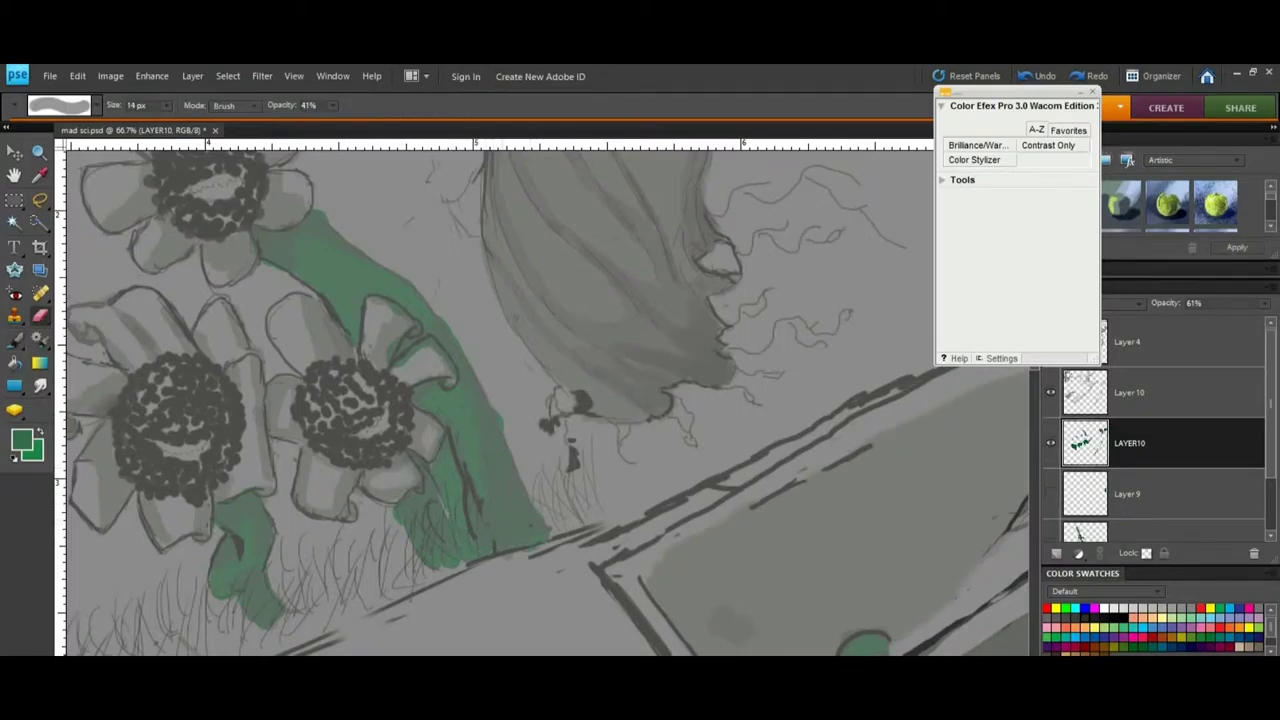
key("0")
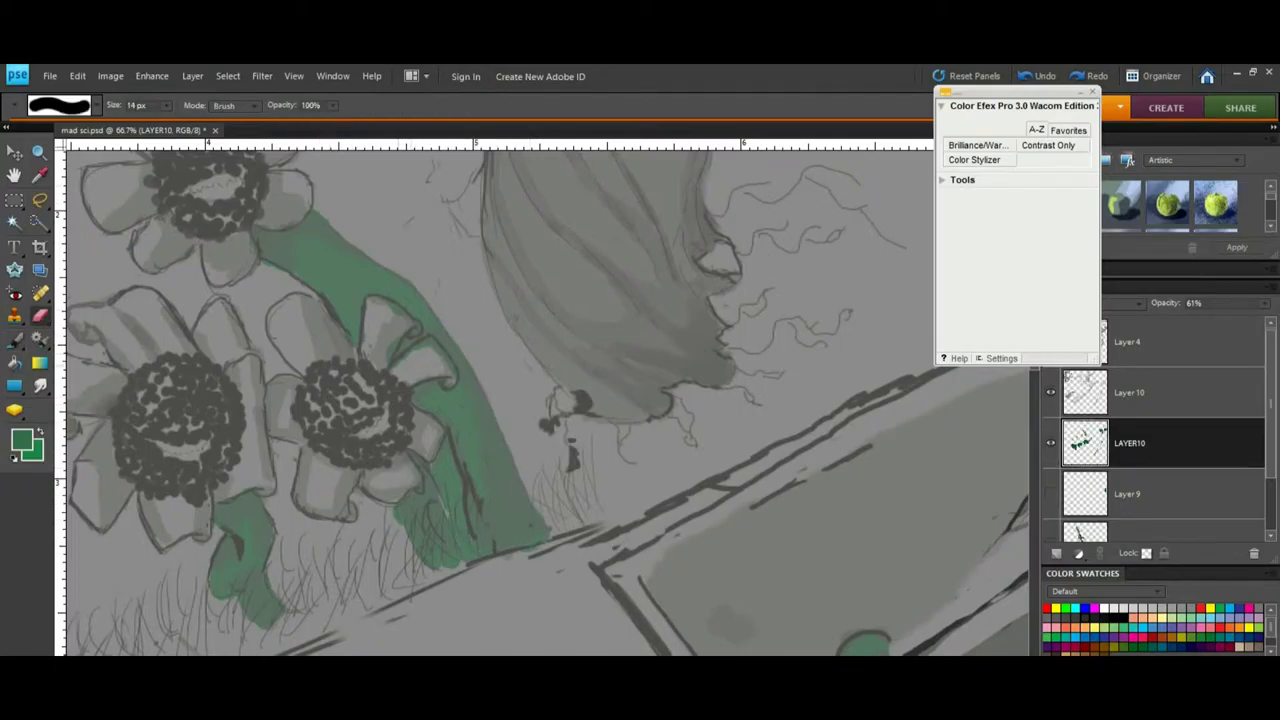
key("b")
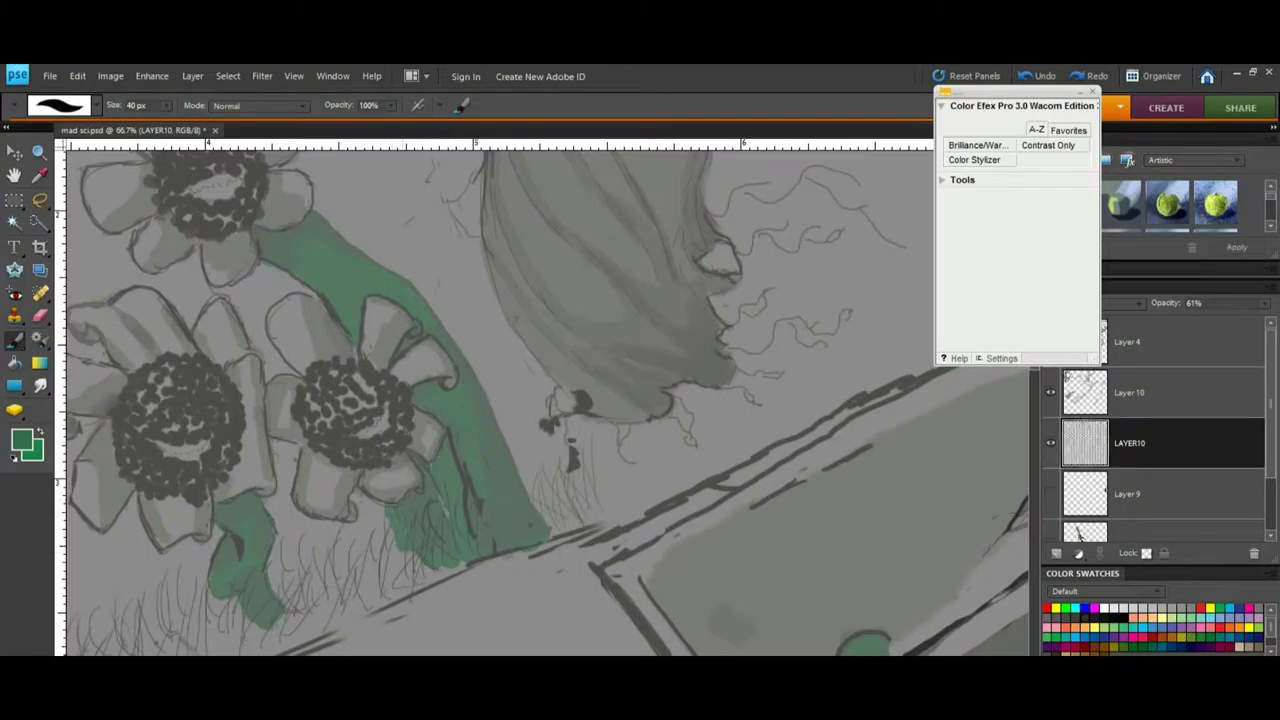
key("z")
left_click_drag(330, 402, 630, 563)
left_click_drag(680, 418, 922, 545)
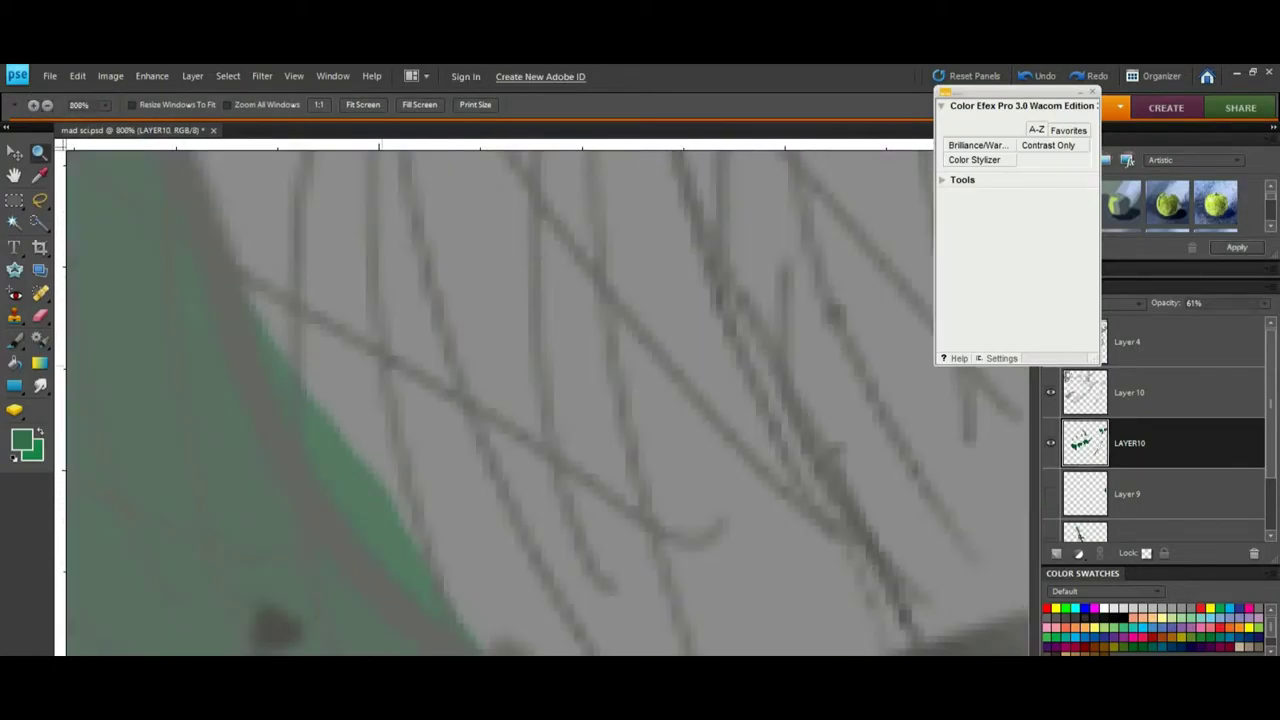
Move LAYER10 above Layer 10 in the layer stack.
key("ctrl+minus")
key("ctrl+minus")
key("ctrl+minus")
key("ctrl+minus")
key("ctrl+minus")
left_click_drag(1130, 443, 1130, 374)
Paint the dotted ring around the large flower's mouth yellow on LAYER10 with the 40 px brush.
key("b")
mouse_move(321, 406)
left_mouse_down()
mouse_move(298, 538)
mouse_move(212, 572)
mouse_move(226, 475)
mouse_move(146, 580)
mouse_move(120, 410)
mouse_move(168, 380)
left_mouse_up()
mouse_move(340, 340)
left_mouse_down()
mouse_move(296, 376)
mouse_move(182, 392)
mouse_move(174, 334)
mouse_move(203, 332)
left_mouse_up()
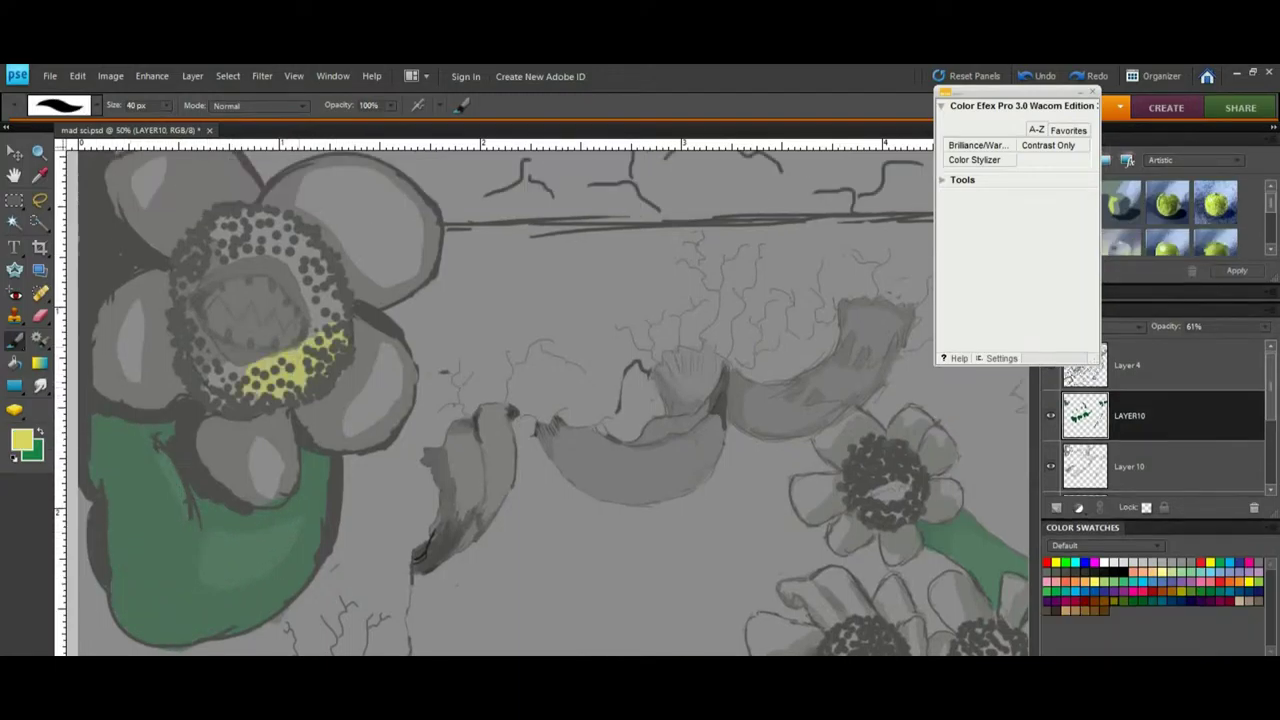
right_click(203, 342)
mouse_move(210, 272)
left_mouse_down()
mouse_move(240, 215)
mouse_move(285, 215)
mouse_move(310, 240)
mouse_move(325, 290)
left_mouse_up()
key("e")
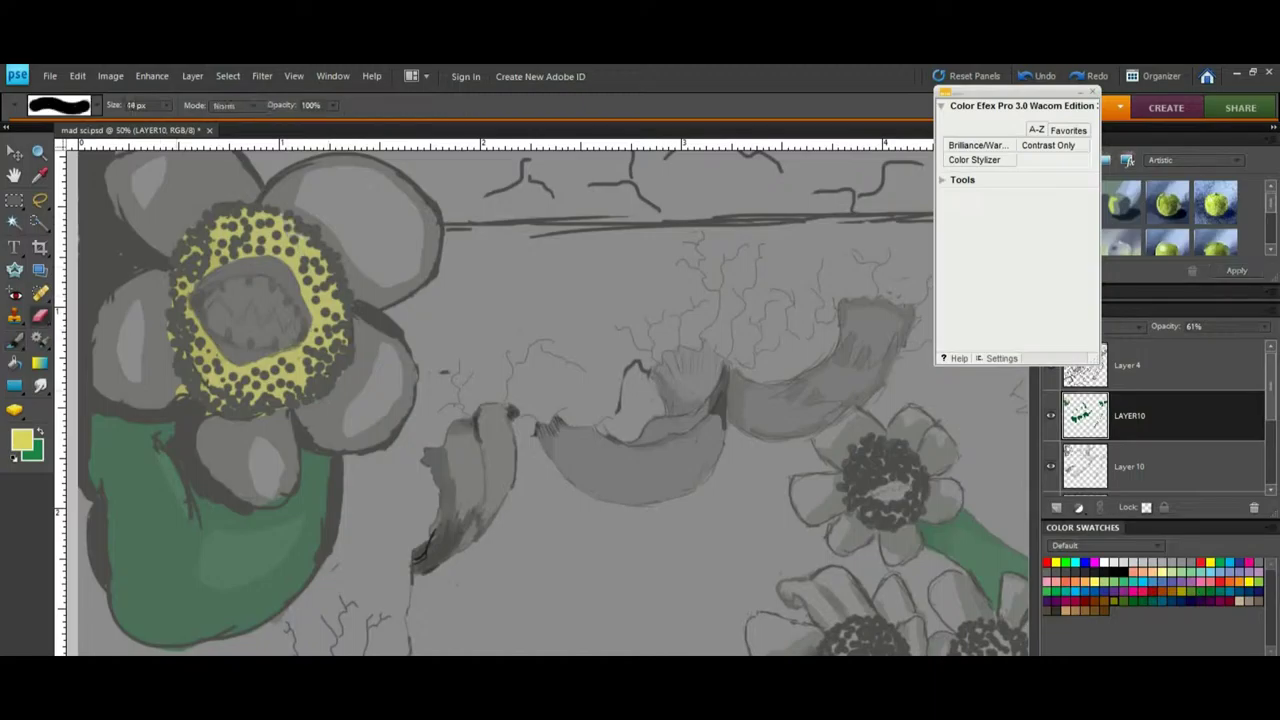
Paint the dotted centers of the two lowest small flowers yellow, keeping their mouths unpainted.
mouse_move(640, 600)
left_mouse_down()
mouse_move(277, 463)
mouse_move(278, 319)
mouse_move(466, 199)
left_mouse_up()
key("b")
mouse_move(334, 435)
left_mouse_down()
mouse_move(323, 460)
mouse_move(350, 436)
left_mouse_up()
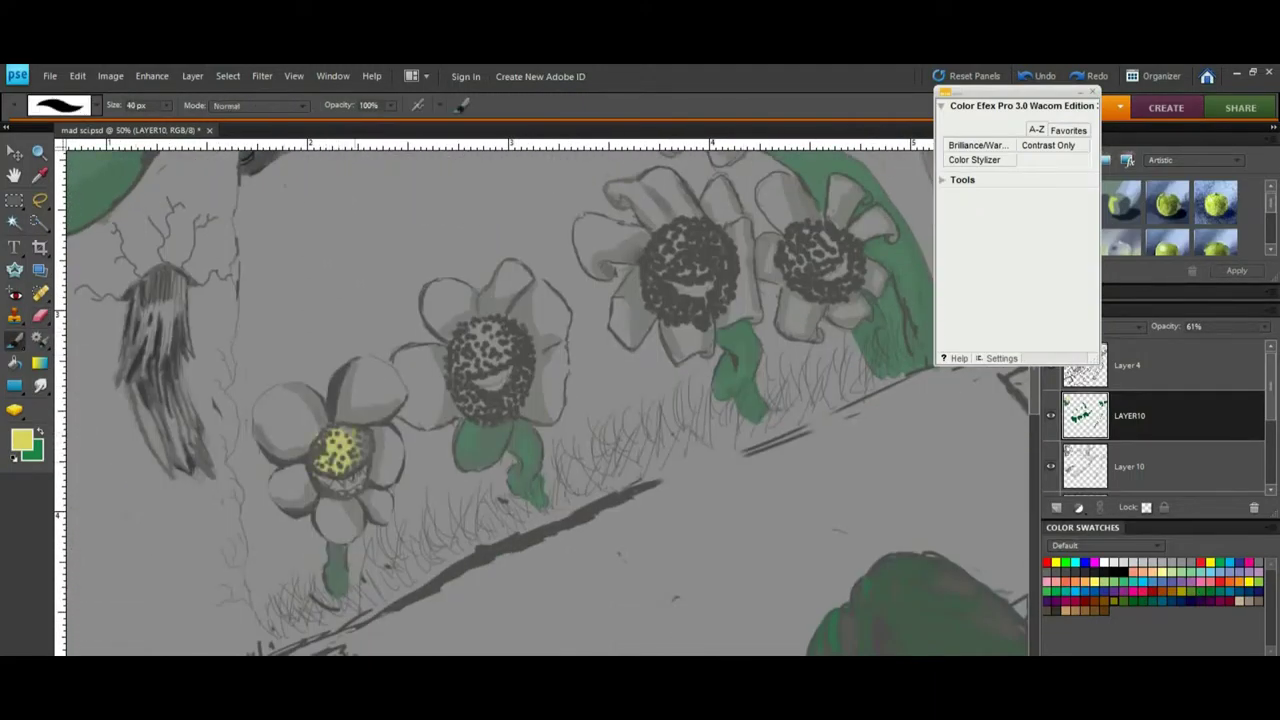
key("e")
key("b")
left_click_drag(478, 342, 500, 356)
left_click_drag(472, 402, 510, 404)
key("e")
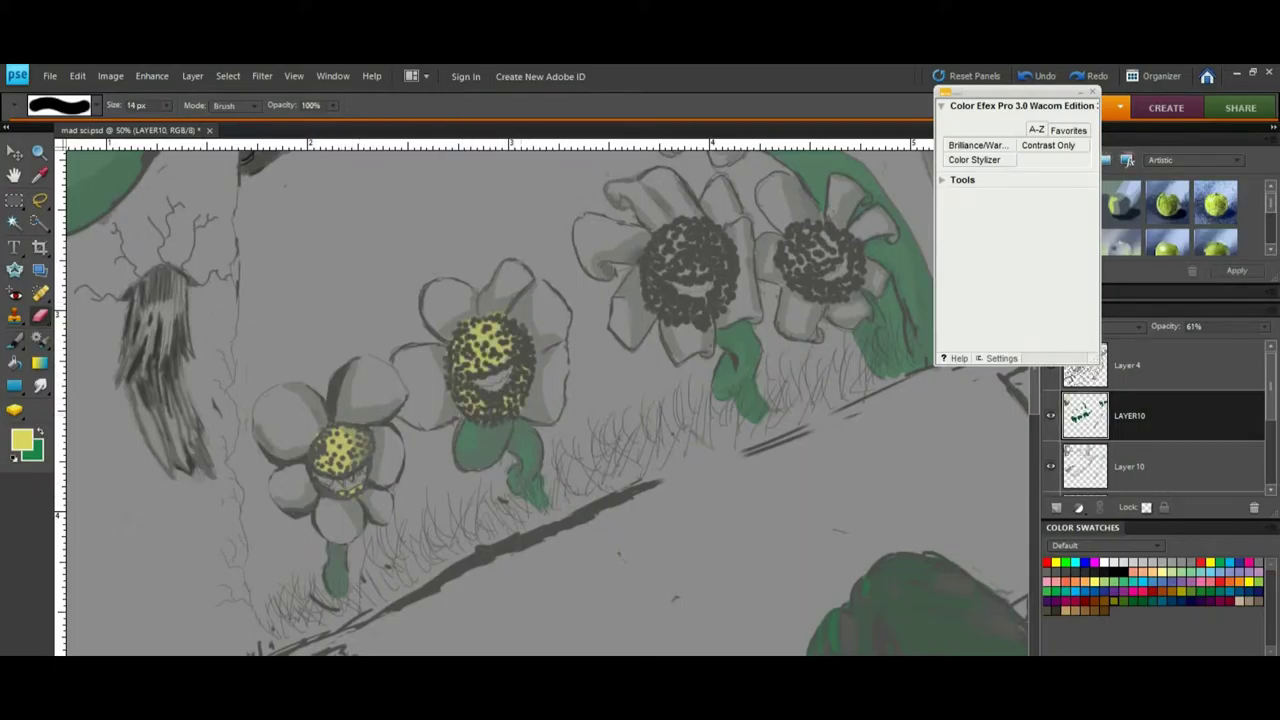
Paint the dotted centers of the next two small flowers yellow and erase the spill around their edges.
key("b")
key("e")
key("b")
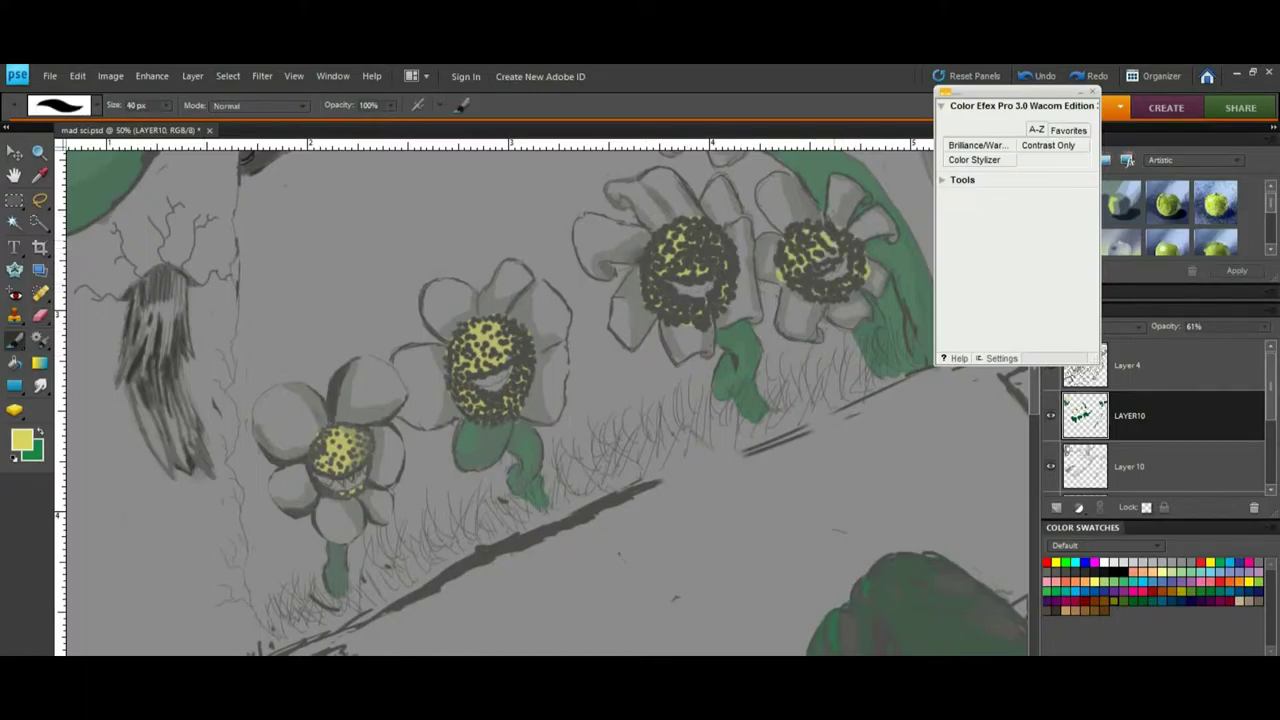
key("e")
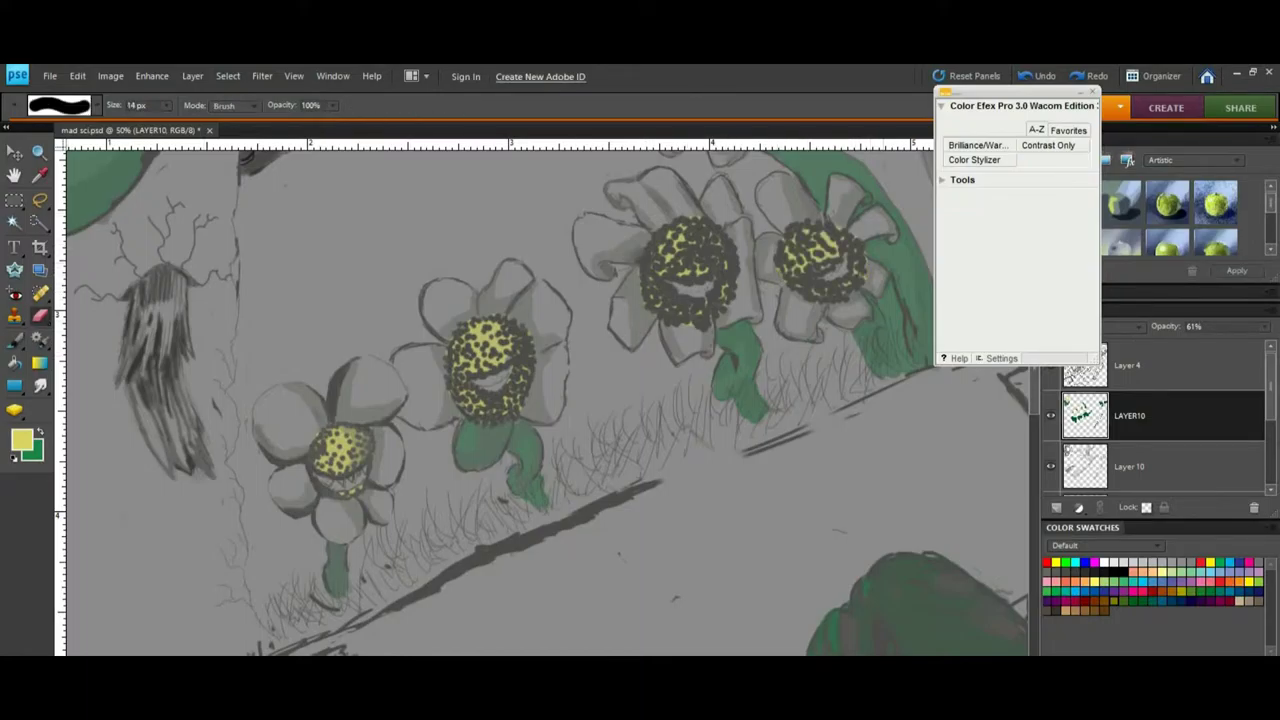
Paint the large flower's upper-left petal white with the 40 px brush.
scroll(547, 402, "up", 4)
key("b")
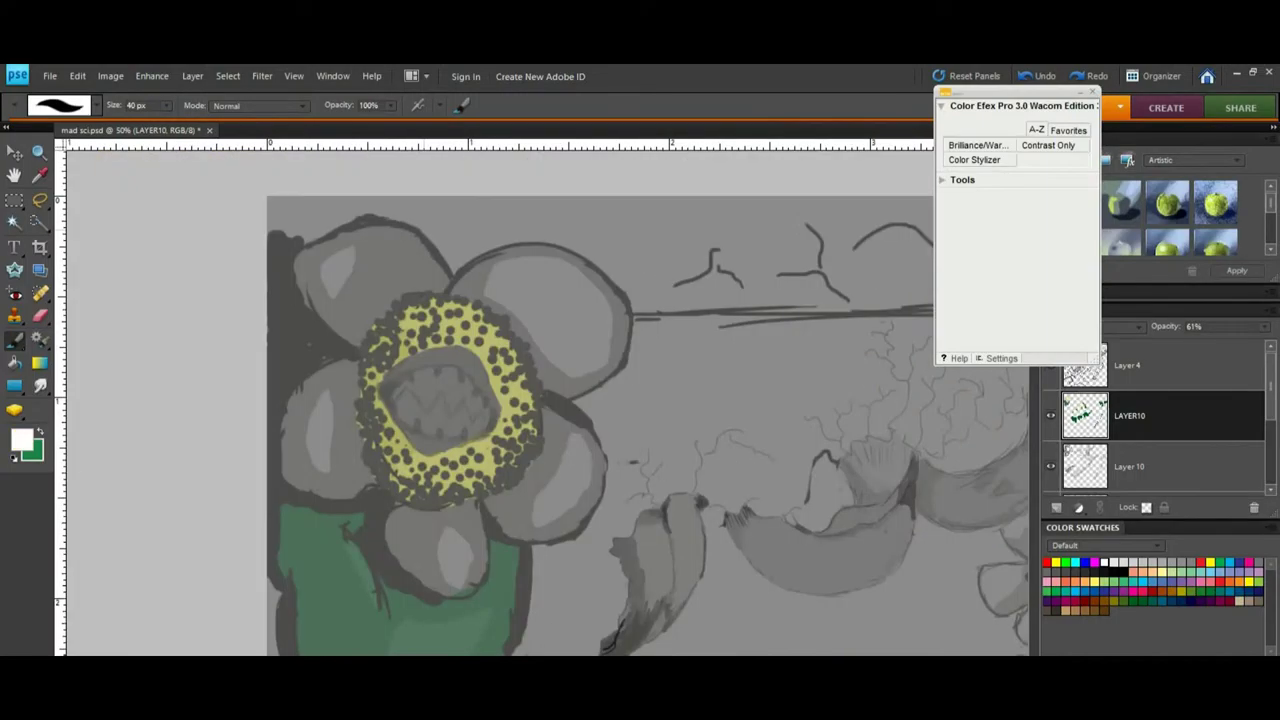
mouse_move(450, 250)
left_mouse_down()
mouse_move(405, 285)
mouse_move(345, 300)
mouse_move(320, 330)
left_mouse_up()
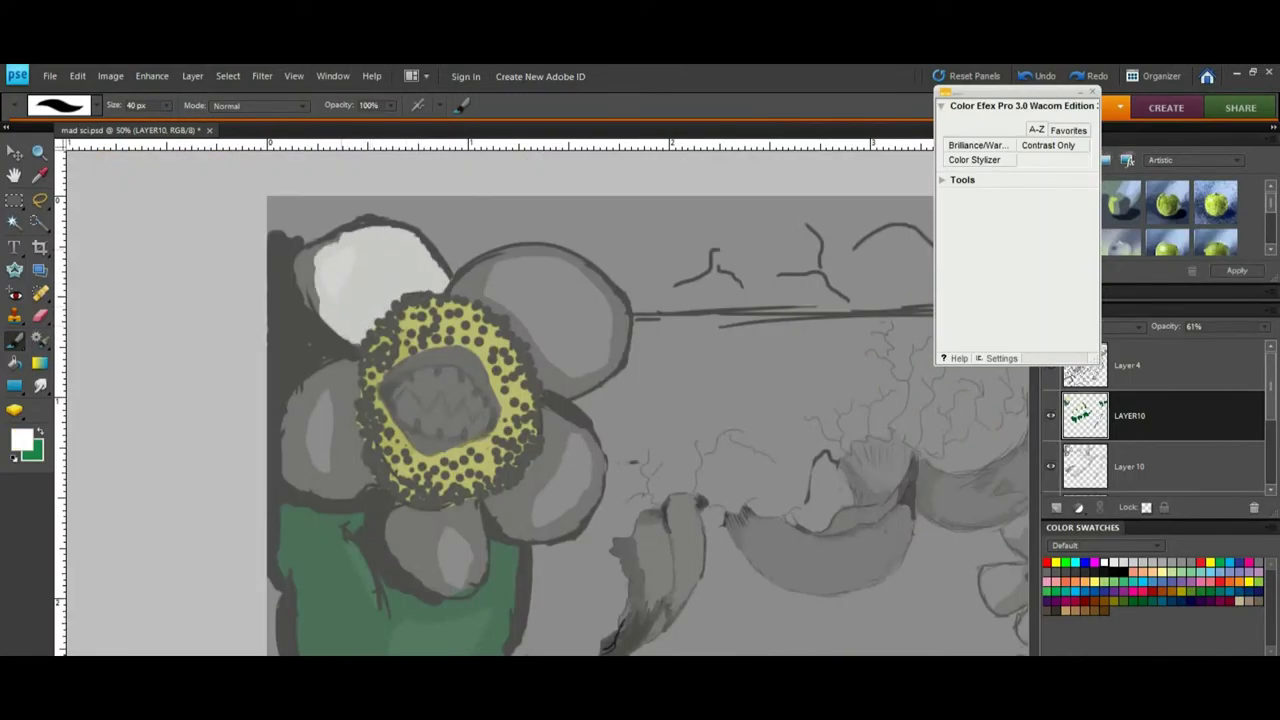
left_click_drag(335, 240, 300, 305)
Change the paint color to light grey and cover the remaining petals of the large flower.
left_click(21, 439)
left_click(452, 299)
left_click(796, 218)
mouse_move(358, 366)
left_mouse_down()
mouse_move(346, 465)
mouse_move(318, 435)
mouse_move(290, 440)
left_mouse_up()
mouse_move(486, 296)
left_mouse_down()
mouse_move(503, 258)
mouse_move(608, 295)
mouse_move(613, 360)
mouse_move(573, 388)
mouse_move(593, 320)
mouse_move(493, 300)
mouse_move(540, 285)
left_mouse_up()
mouse_move(400, 530)
left_mouse_down()
mouse_move(440, 565)
mouse_move(466, 530)
mouse_move(480, 545)
mouse_move(540, 495)
mouse_move(555, 425)
mouse_move(565, 525)
mouse_move(570, 460)
left_mouse_up()
key("e")
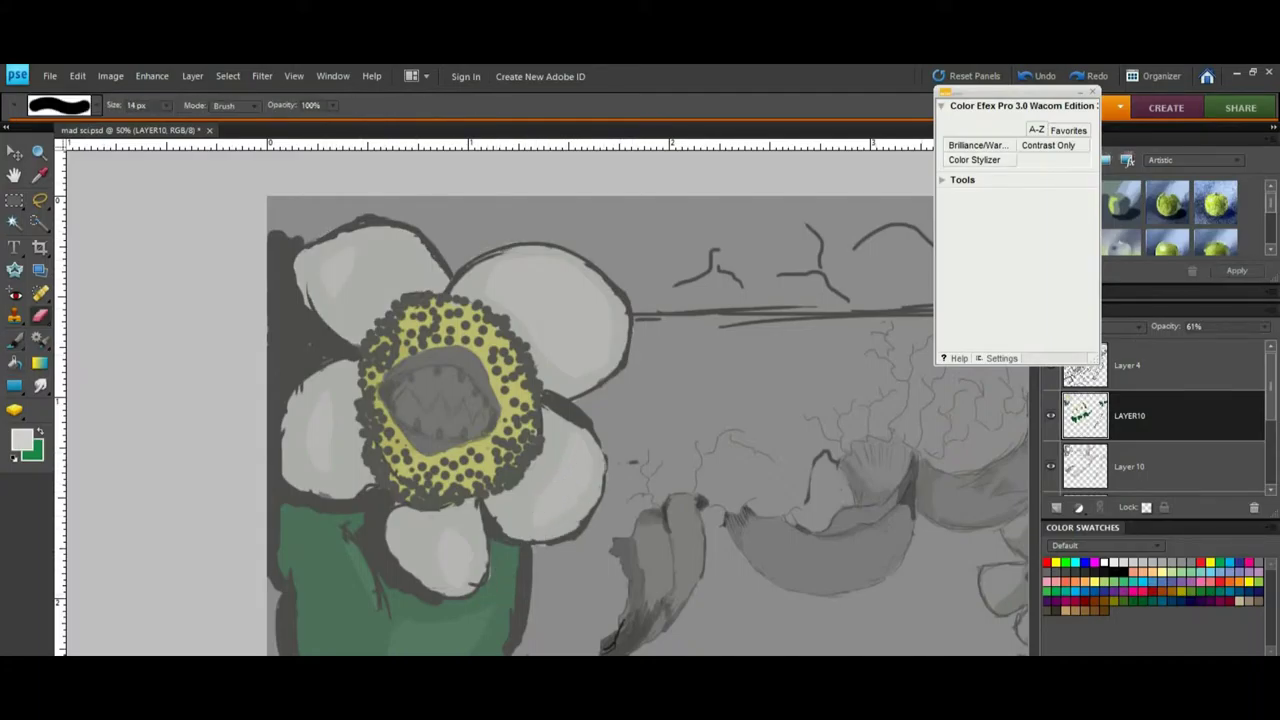
Paint the petals of the small flowers light grey with the 40 px brush, undoing a misplaced stroke.
key("b")
left_click_drag(800, 400, 390, 400)
left_click_drag(1270, 385, 1270, 400)
mouse_move(520, 480)
left_mouse_down()
mouse_move(500, 423)
mouse_move(705, 250)
left_mouse_up()
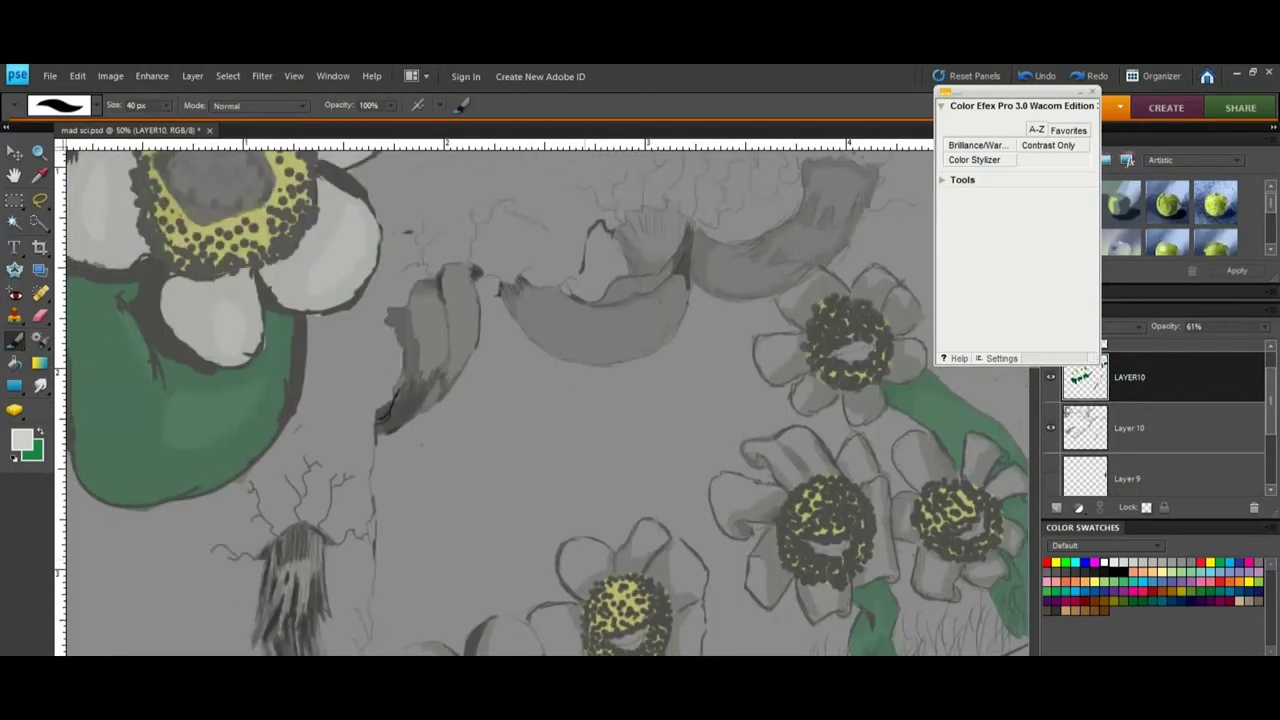
scroll(540, 400, "down", 3)
mouse_move(430, 550)
left_mouse_down()
mouse_move(400, 585)
mouse_move(440, 515)
mouse_move(510, 495)
mouse_move(543, 518)
left_mouse_up()
mouse_move(415, 615)
left_mouse_down()
mouse_move(492, 640)
mouse_move(555, 490)
mouse_move(585, 515)
mouse_move(600, 415)
mouse_move(645, 400)
mouse_move(690, 475)
mouse_move(680, 540)
left_mouse_up()
key("ctrl+z")
left_click_drag(694, 482, 690, 550)
left_click_drag(700, 450, 427, 528)
mouse_move(462, 468)
left_mouse_down()
mouse_move(512, 405)
mouse_move(540, 395)
left_mouse_up()
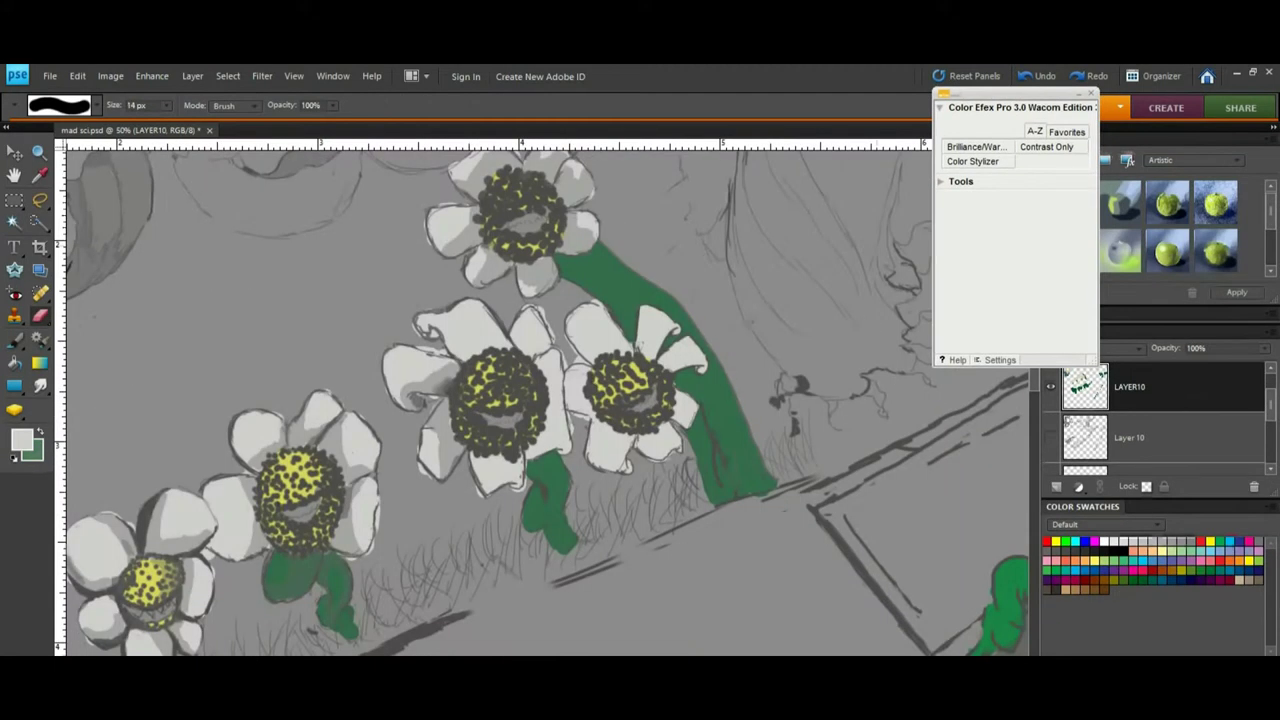
Erase the light grey spilling past the petal outlines of the second small flower with the 14 px eraser.
key("ctrl+space")
left_click(298, 417)
left_click(298, 417)
left_click_drag(251, 412, 265, 422)
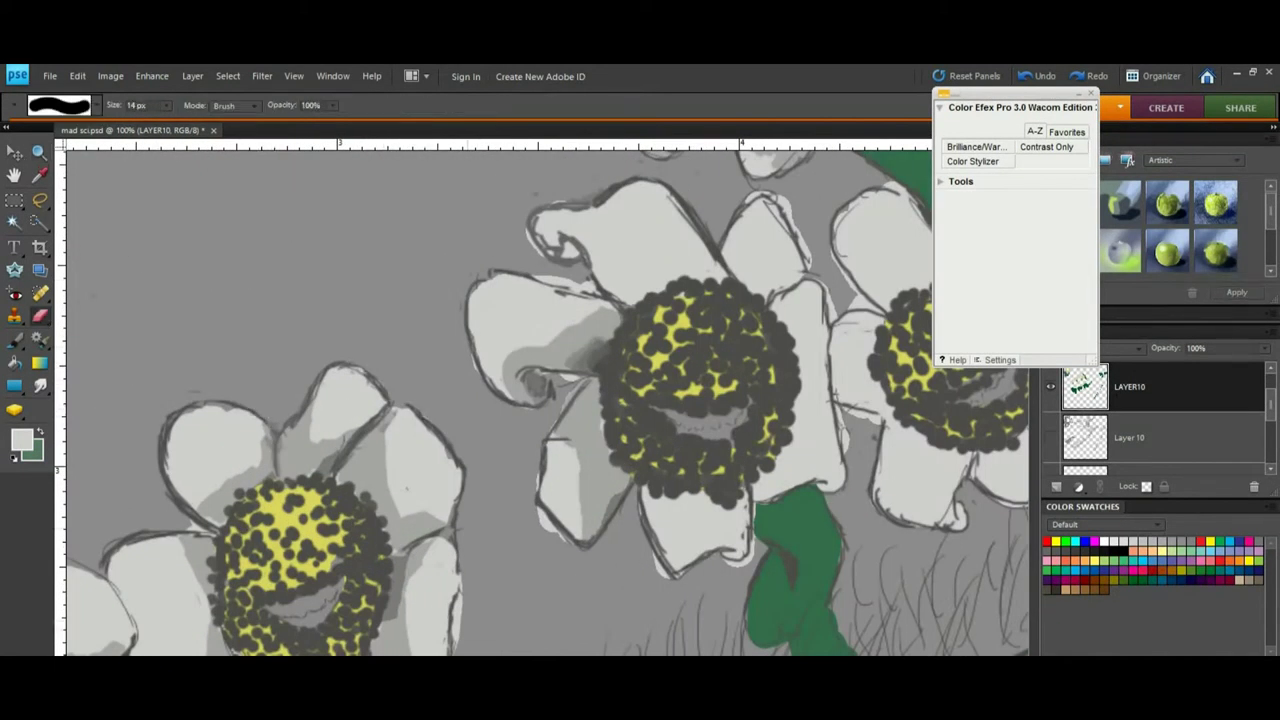
scroll(545, 400, "down", 4)
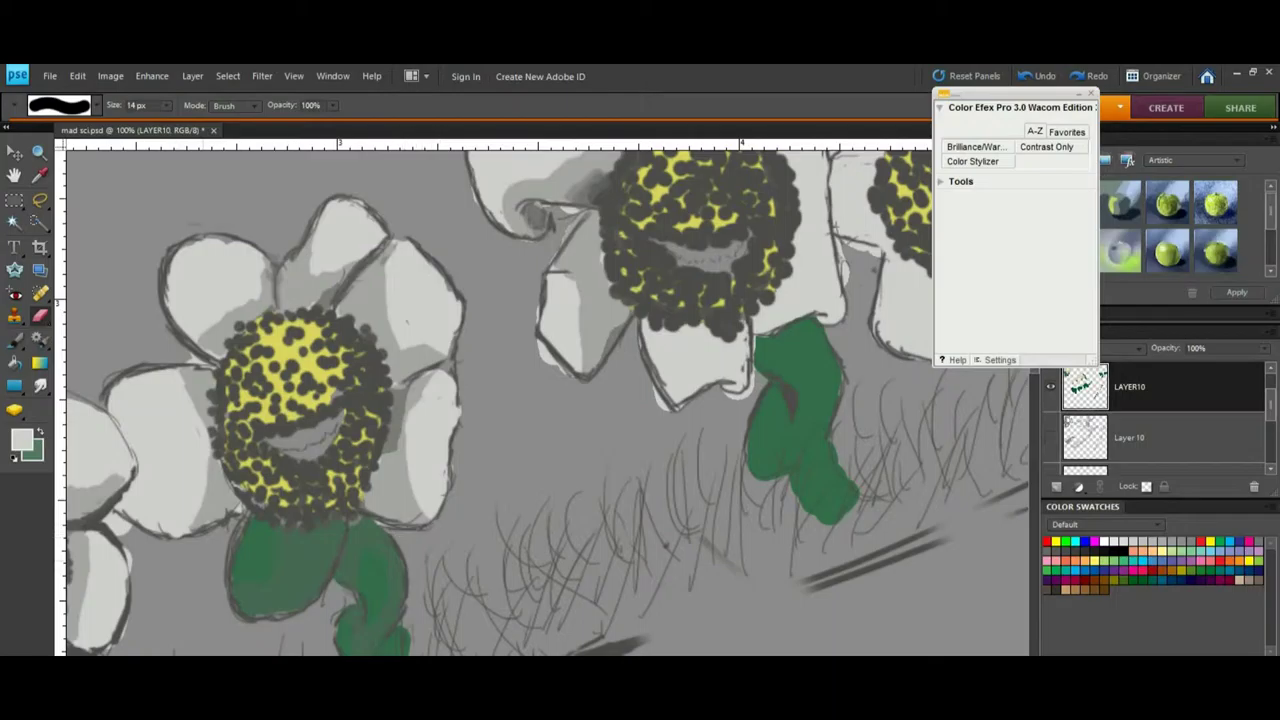
left_click_drag(191, 361, 199, 362)
scroll(545, 400, "down", 1)
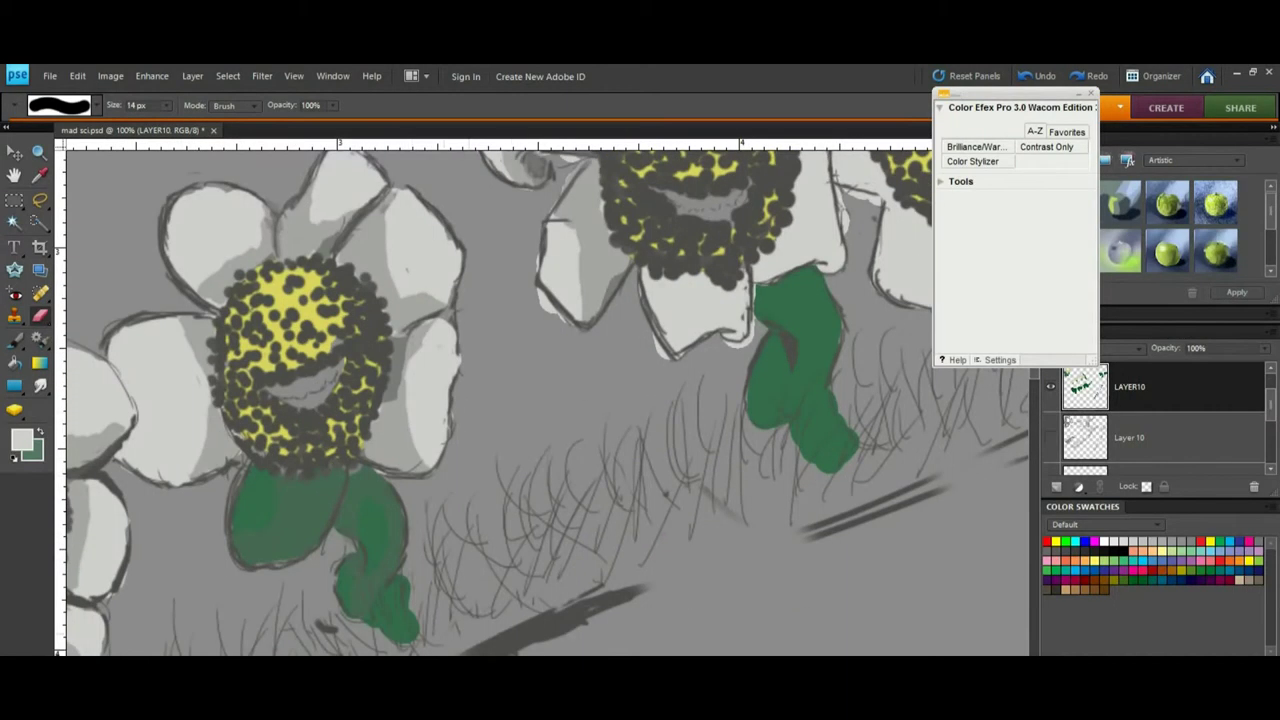
Check the small flowers' petal edges and erase the light grey spill on the middle flower's lower petal beside its stem.
scroll(545, 400, "left", 10)
scroll(545, 400, "down", 3)
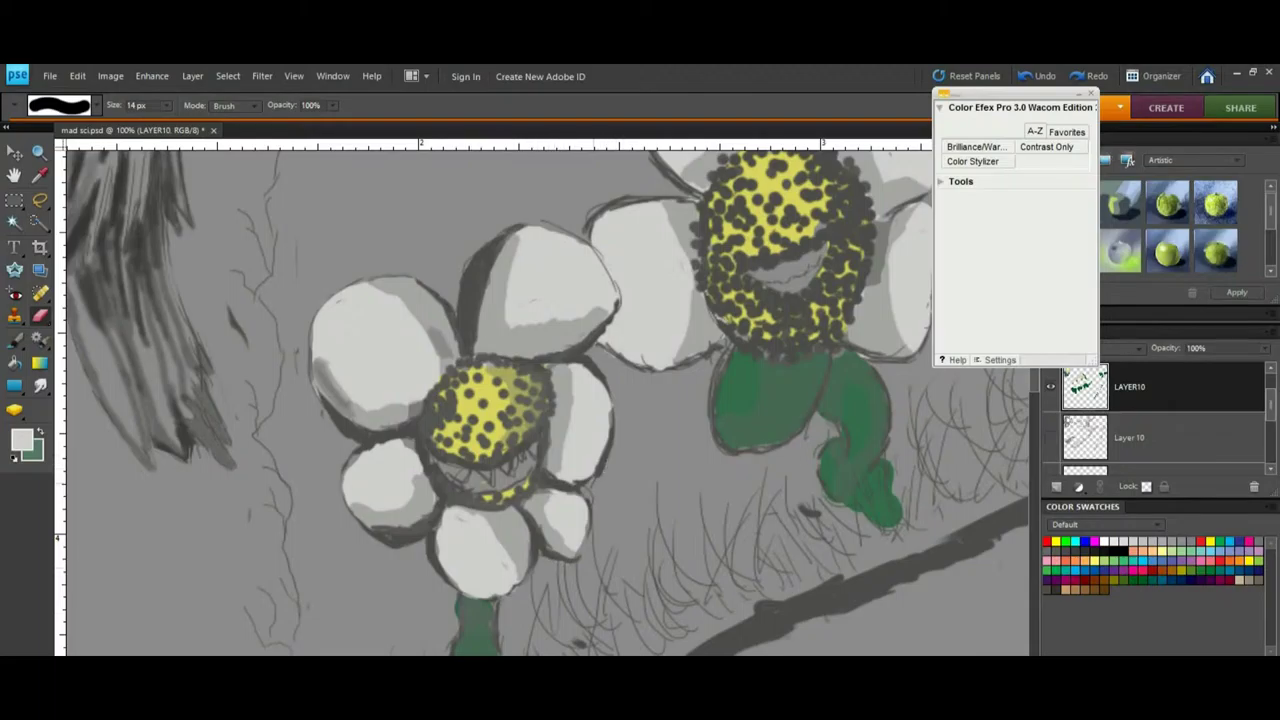
scroll(545, 400, "down", 4)
scroll(545, 400, "up", 5)
scroll(545, 400, "right", 10)
scroll(545, 400, "up", 1)
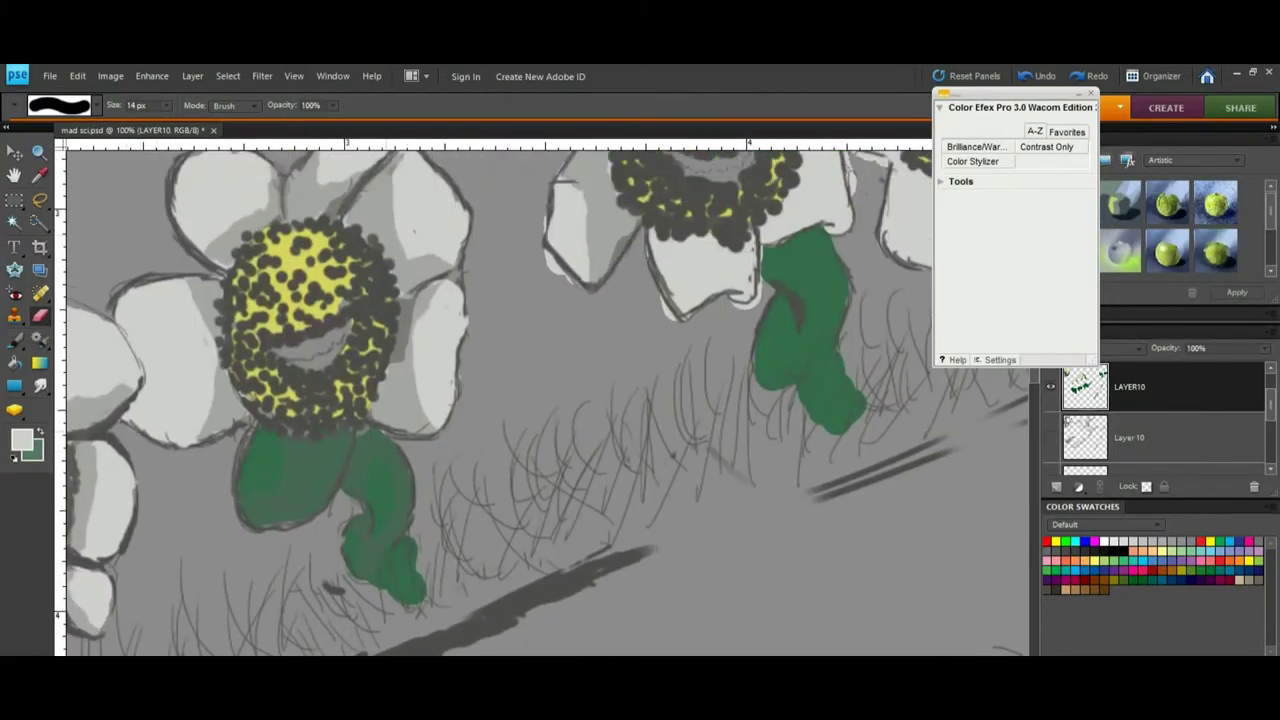
scroll(545, 400, "right", 3)
scroll(545, 400, "up", 3)
left_click_drag(427, 317, 434, 217)
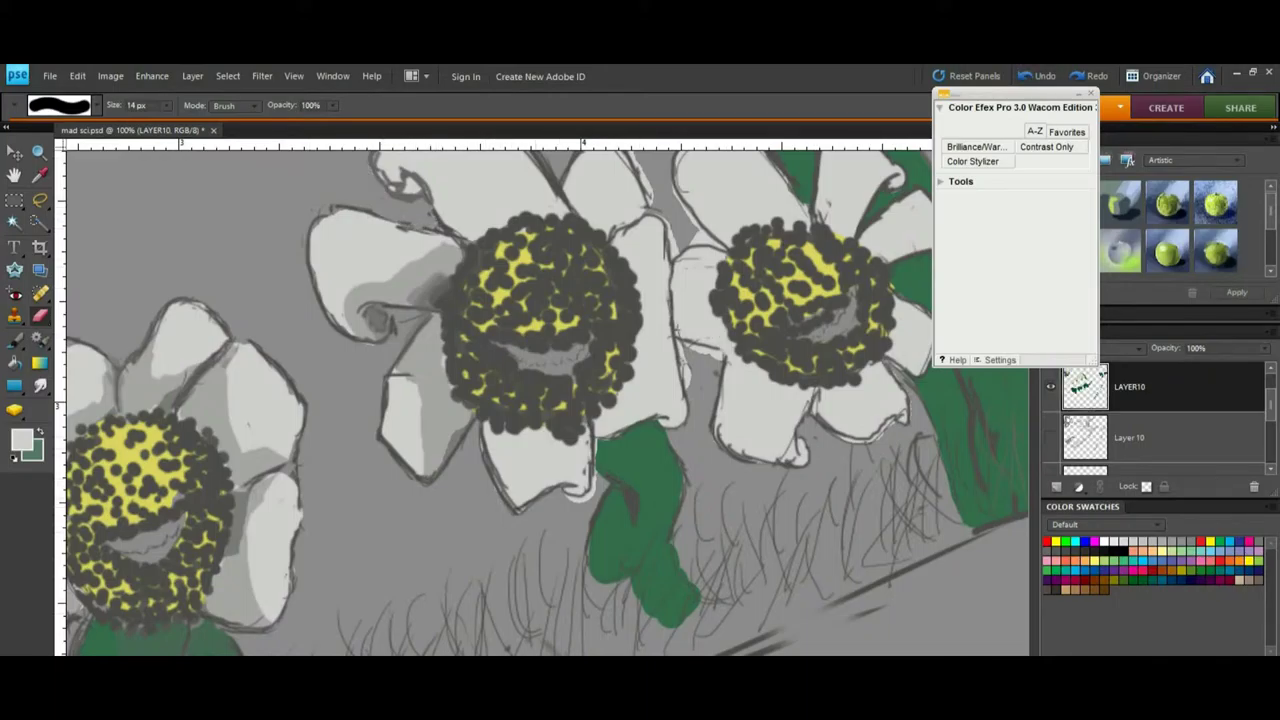
left_click_drag(594, 455, 594, 471)
Sample the stem's green to fill the gap atop the middle flower's stem at 16 px, and resample the petal grey.
key("i")
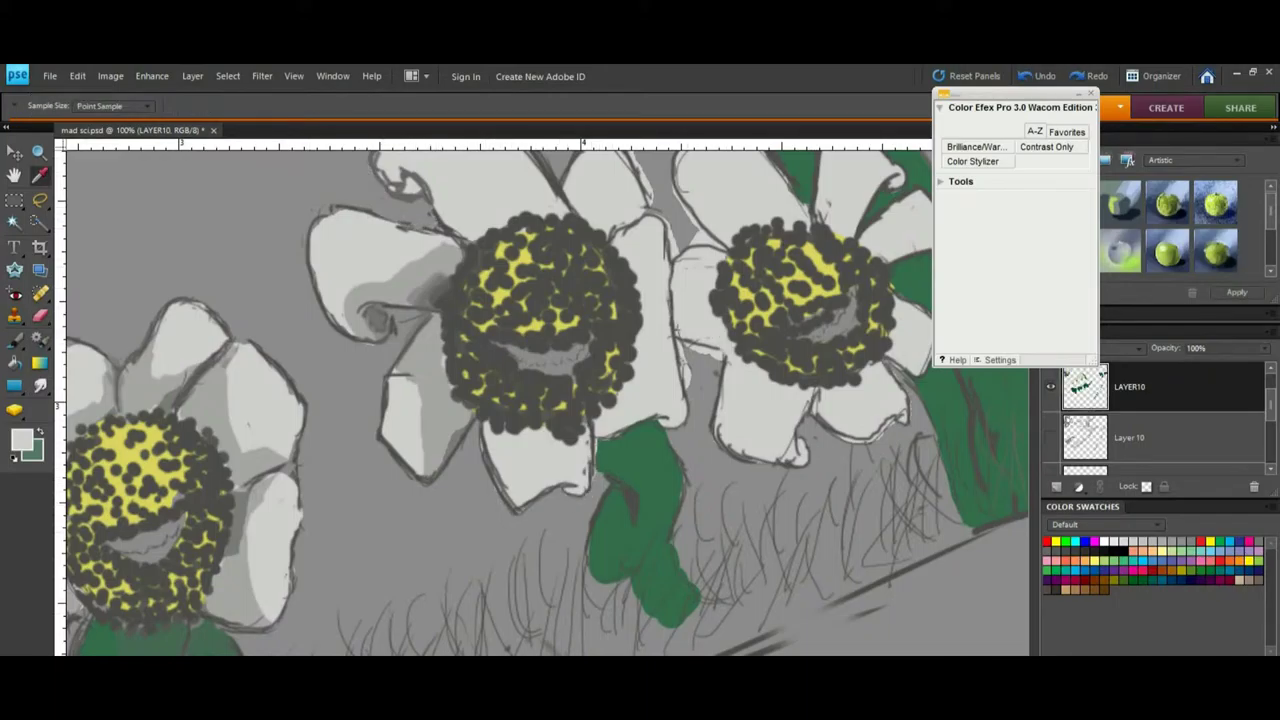
key("b")
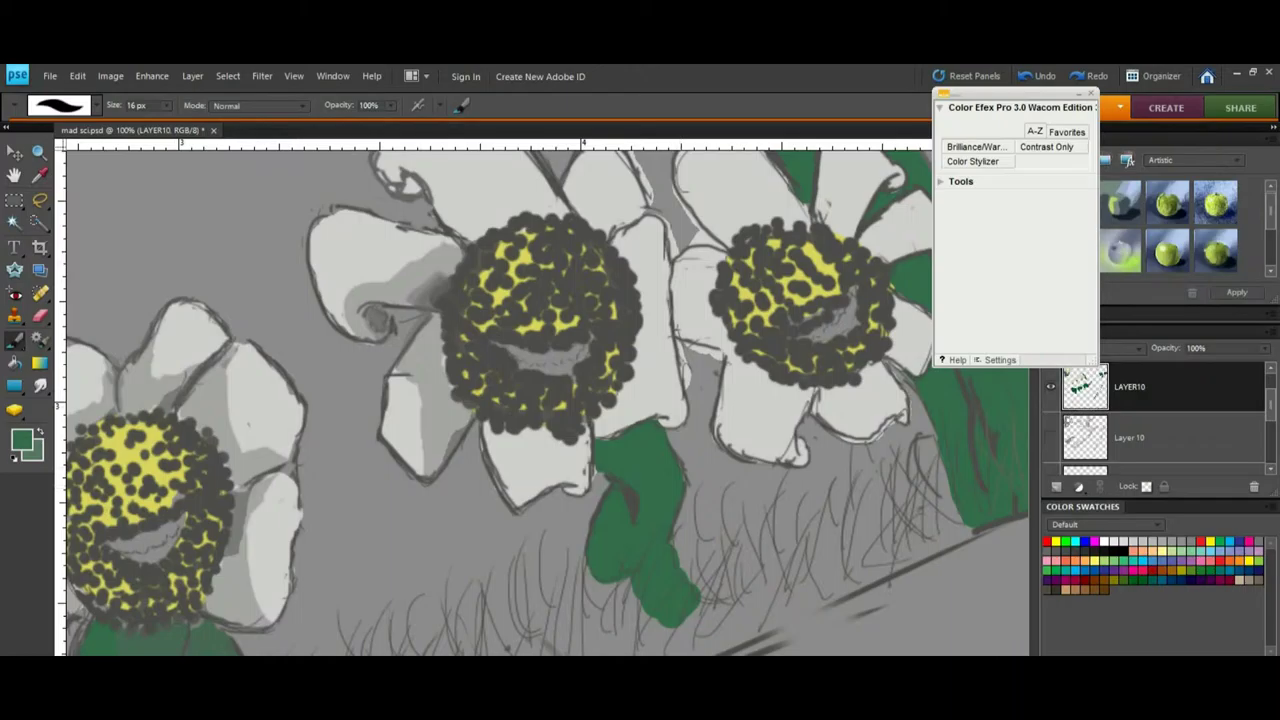
left_click(547, 459, "alt")
Erase the remaining paint spill around the petals of the middle, right and uppermost small flowers.
key("e")
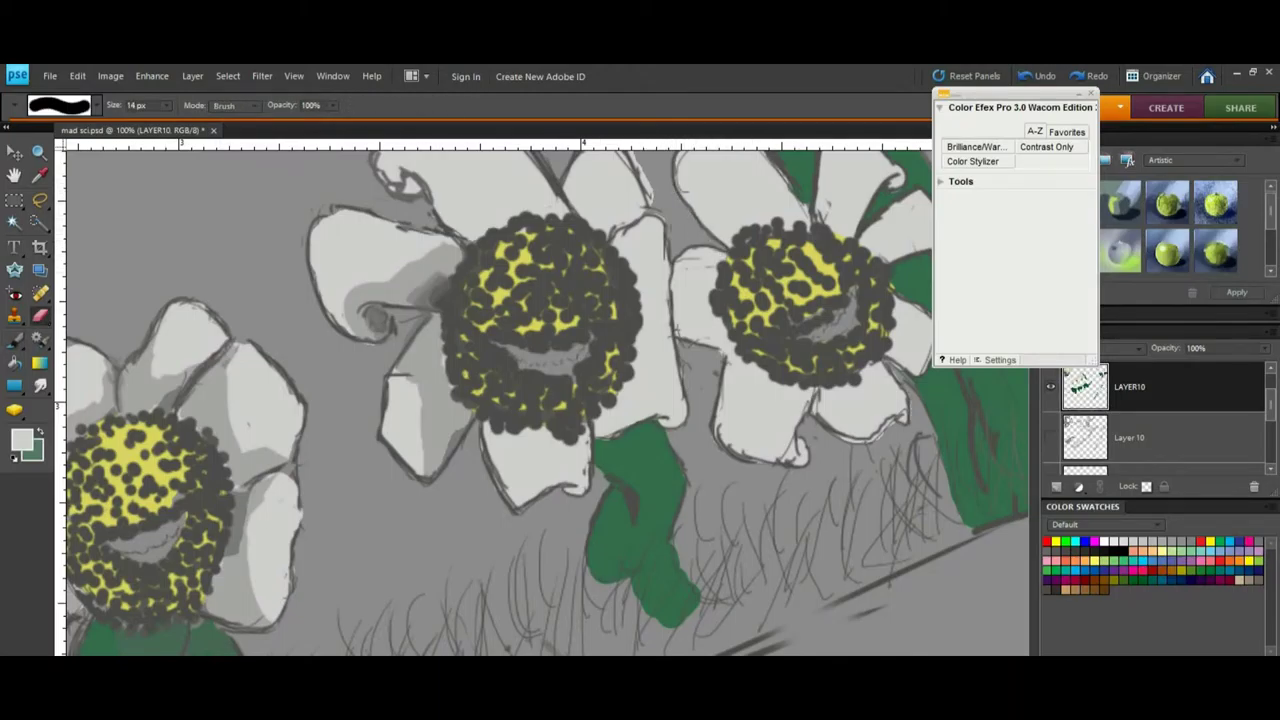
scroll(548, 400, "up", 3)
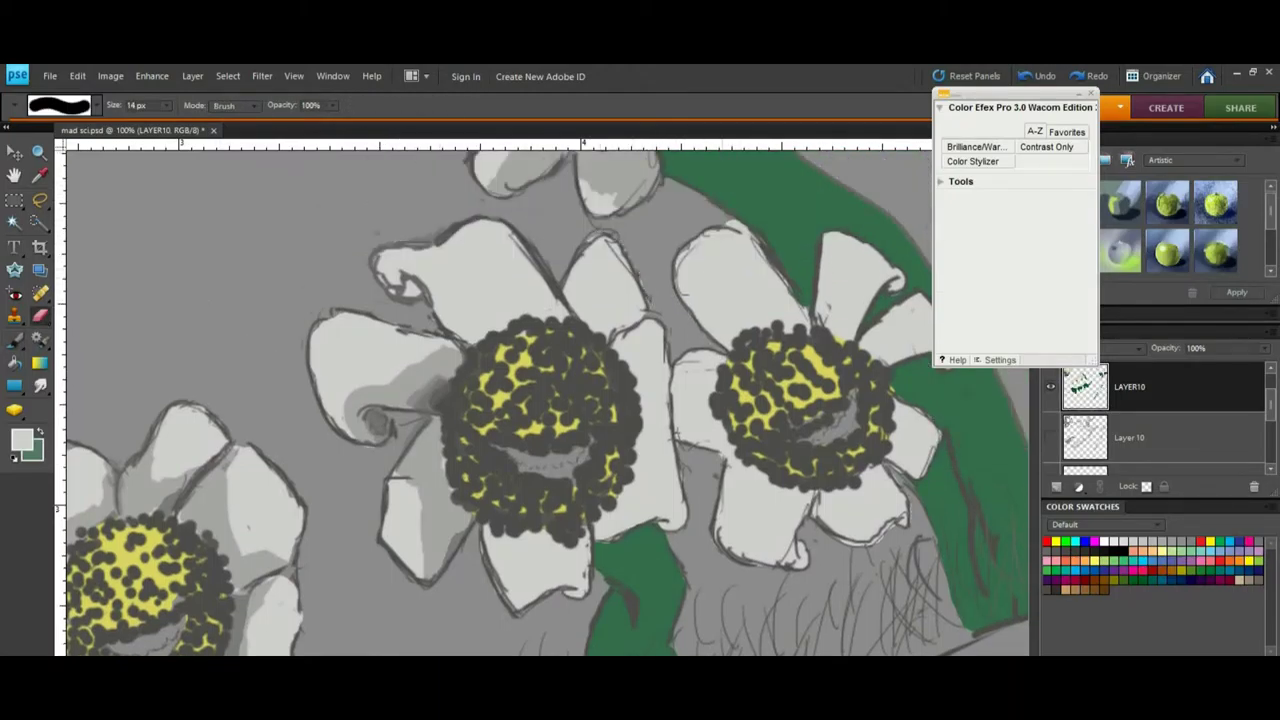
scroll(548, 400, "up", 6)
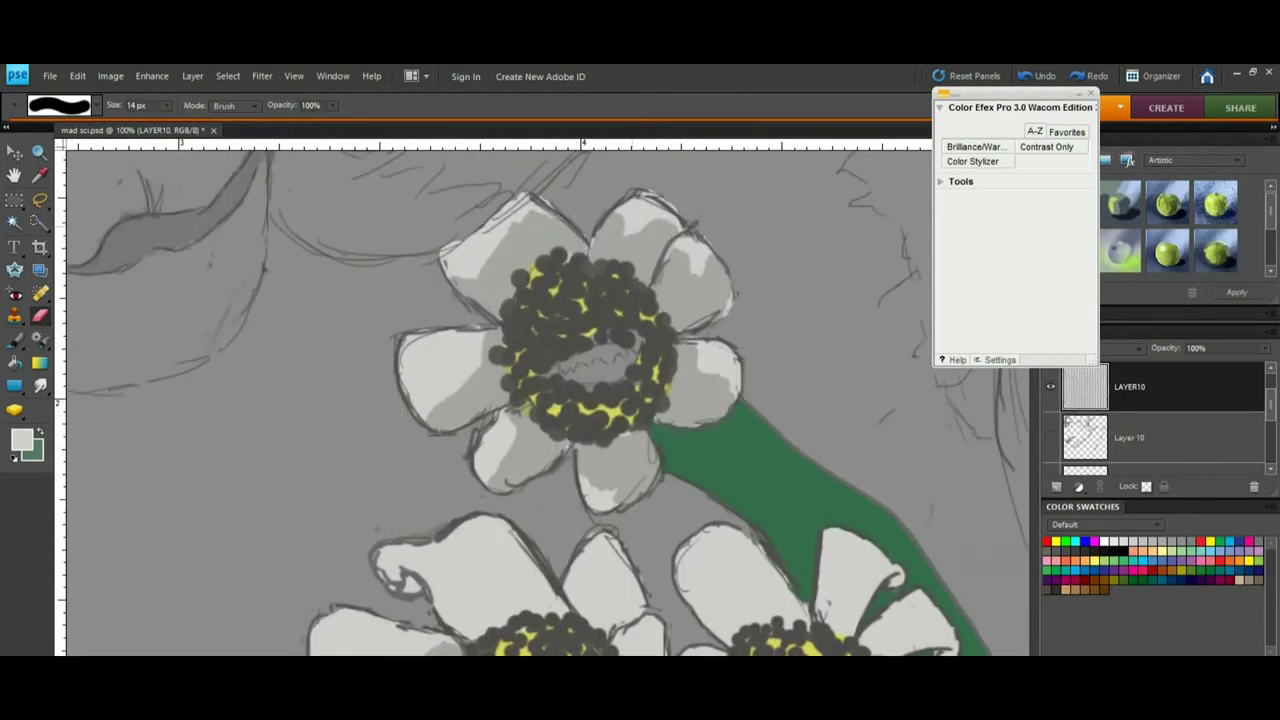
scroll(548, 400, "down", 3)
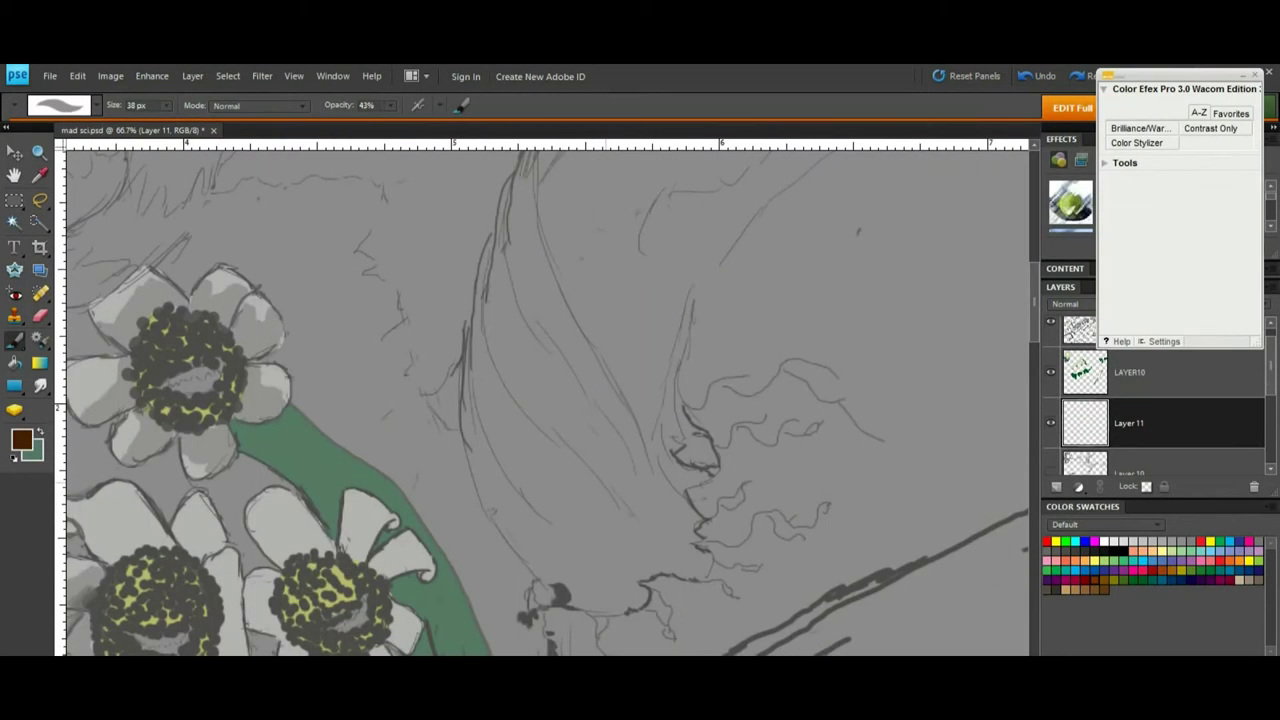
Paint the tree trunk and its branches brown on Layer 11 at 43% brush opacity.
left_click(476, 564, "alt")
scroll(547, 400, "down", 1)
mouse_move(527, 551)
left_mouse_down()
mouse_move(563, 542)
mouse_move(581, 510)
mouse_move(579, 415)
mouse_move(555, 387)
mouse_move(576, 375)
mouse_move(545, 540)
left_mouse_up()
mouse_move(478, 505)
left_mouse_down()
mouse_move(495, 355)
mouse_move(510, 525)
mouse_move(535, 470)
mouse_move(518, 305)
mouse_move(535, 228)
mouse_move(545, 470)
mouse_move(565, 215)
mouse_move(615, 212)
mouse_move(578, 370)
mouse_move(590, 245)
mouse_move(600, 330)
mouse_move(642, 258)
mouse_move(600, 375)
mouse_move(718, 248)
mouse_move(628, 348)
left_mouse_up()
Fill the gap along the upper branch's edge in brown with a smaller brush and erase the excess along its opposite edge.
key("z")
left_click(605, 350)
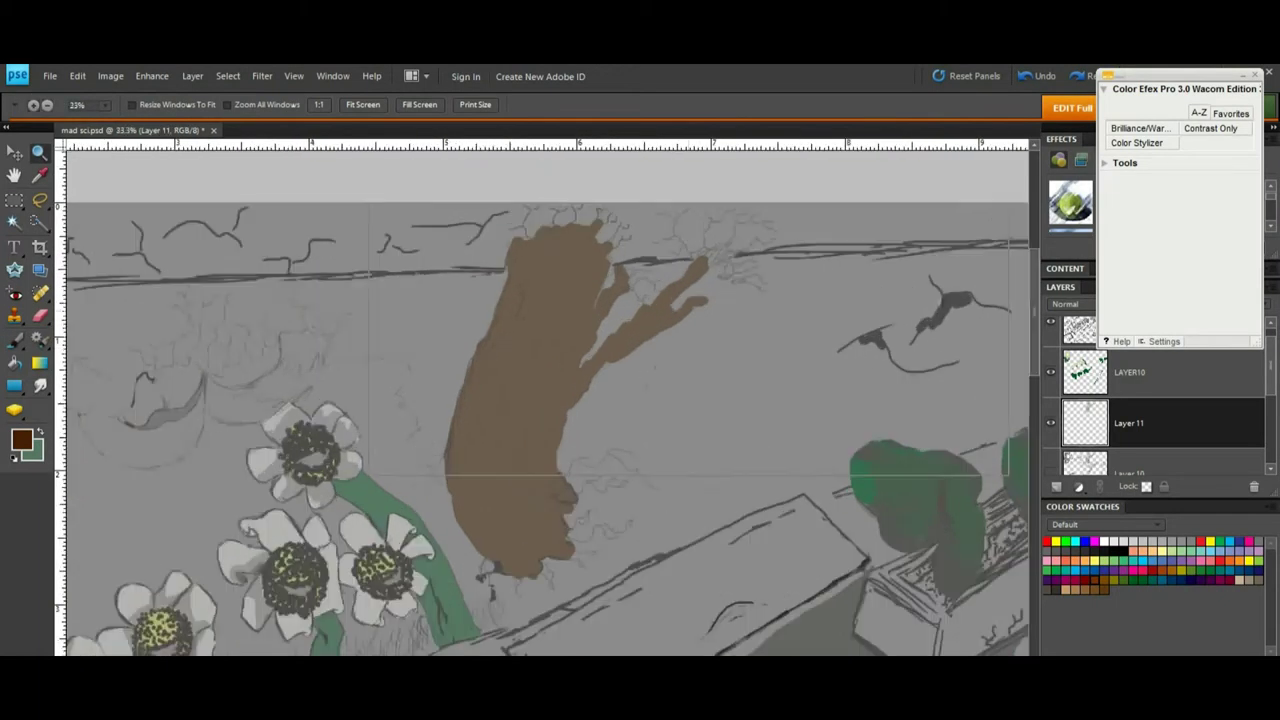
left_click(605, 350)
left_click(605, 350)
left_click(605, 350)
key("b")
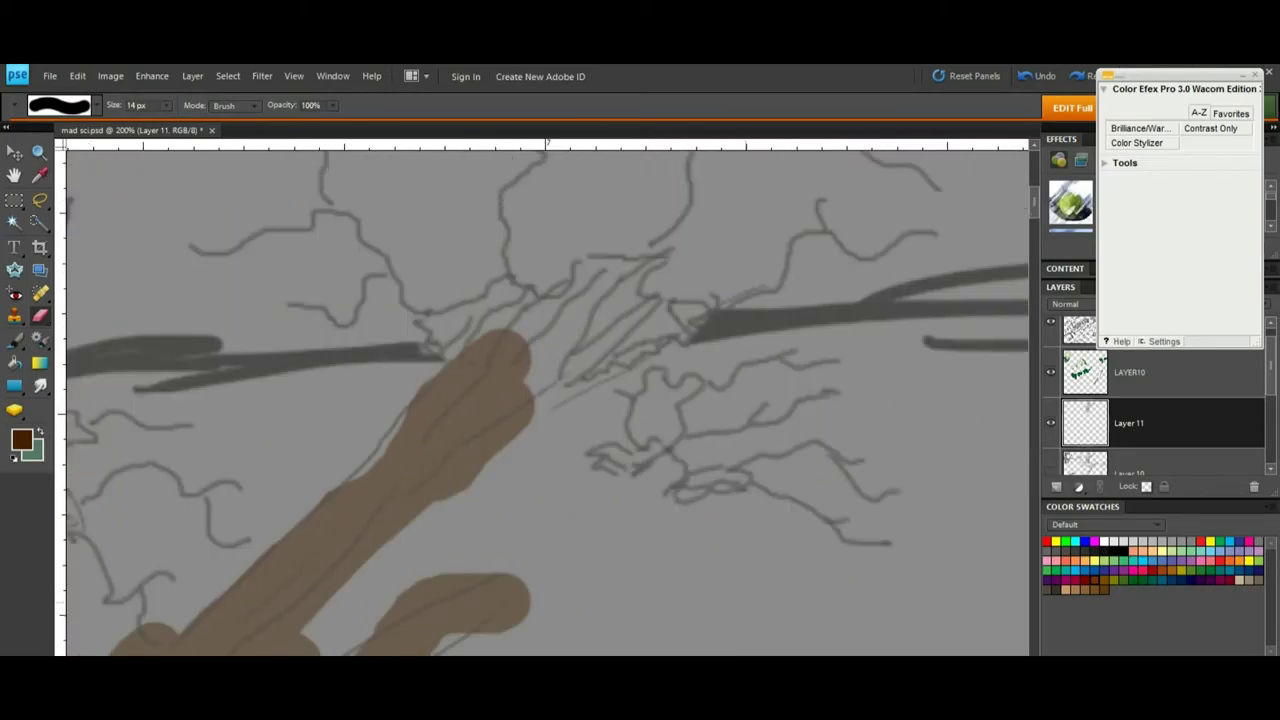
key("b")
left_click_drag(360, 480, 401, 431)
key("ctrl+z")
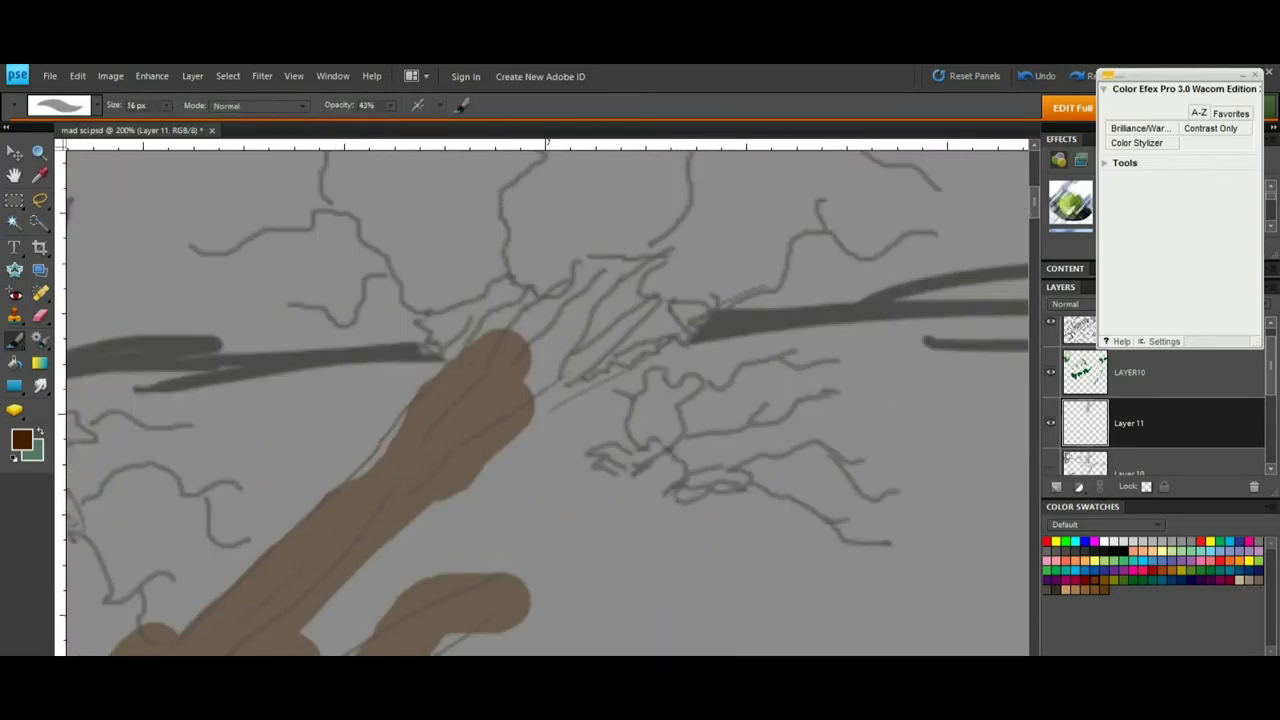
left_click(166, 105)
left_click_drag(148, 122, 143, 122)
left_click_drag(356, 480, 408, 411)
left_click(40, 315)
left_click_drag(530, 426, 308, 628)
Cover the ground and paving area with brown on Layer 12 using a 412 px brush.
mouse_move(780, 600)
left_mouse_down()
mouse_move(760, 630)
mouse_move(420, 620)
mouse_move(315, 480)
mouse_move(410, 420)
mouse_move(670, 300)
mouse_move(695, 320)
mouse_move(690, 430)
mouse_move(372, 582)
mouse_move(385, 500)
mouse_move(508, 435)
mouse_move(590, 550)
mouse_move(745, 450)
mouse_move(760, 320)
mouse_move(740, 265)
left_mouse_up()
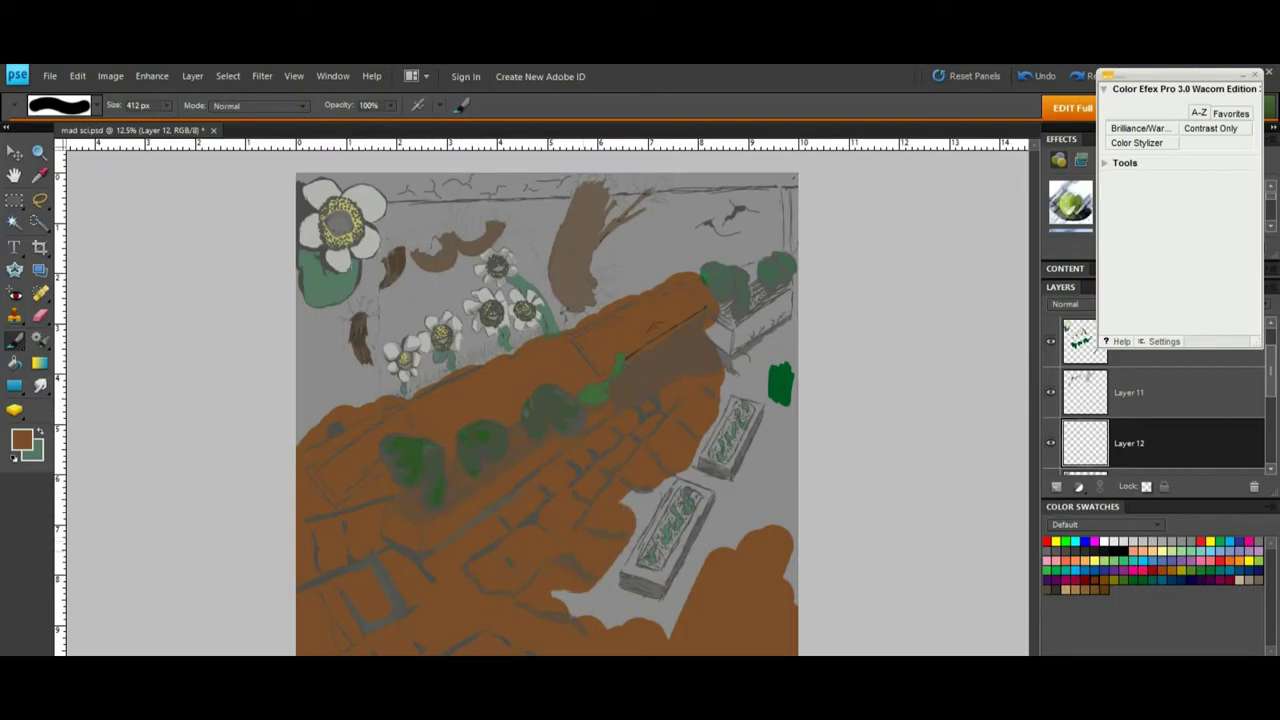
key("z")
left_click(33, 105)
left_click(511, 432)
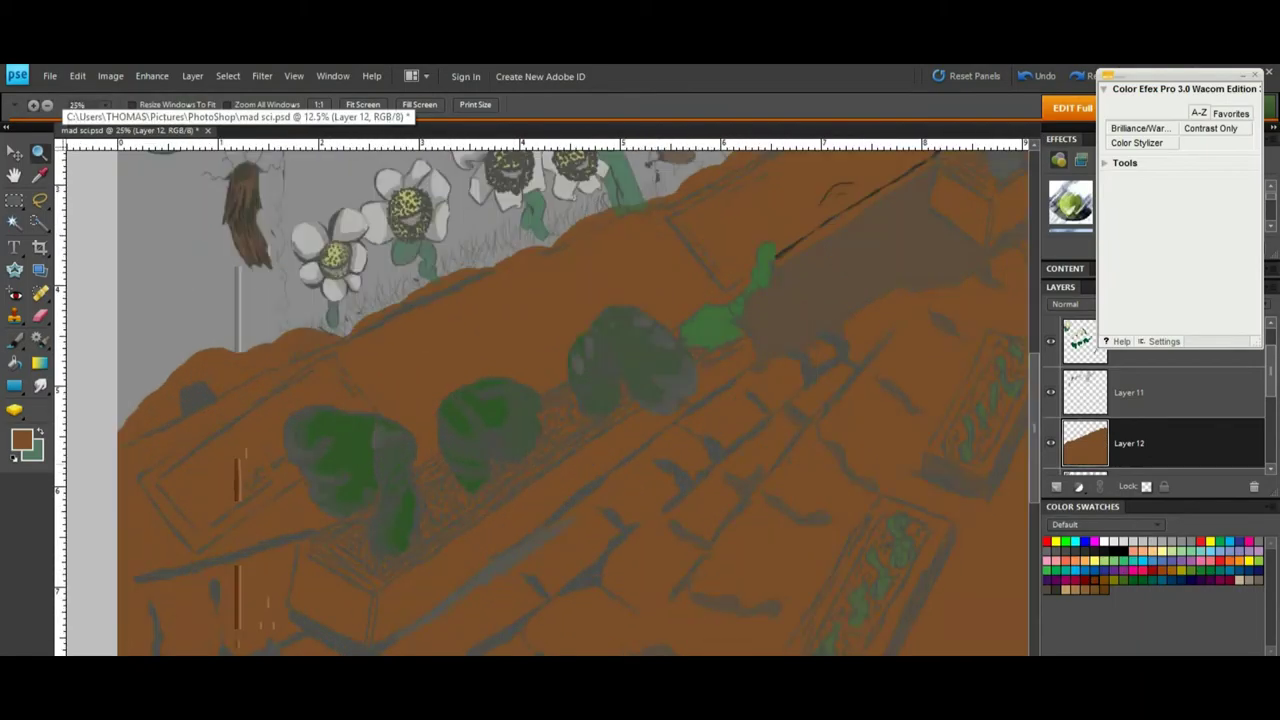
Erase the brown covering the bushes, the green sprout and the speckled soil in the long planter on Layer 12.
key("b")
left_click(166, 105)
left_click_drag(166, 121, 110, 121)
key("e")
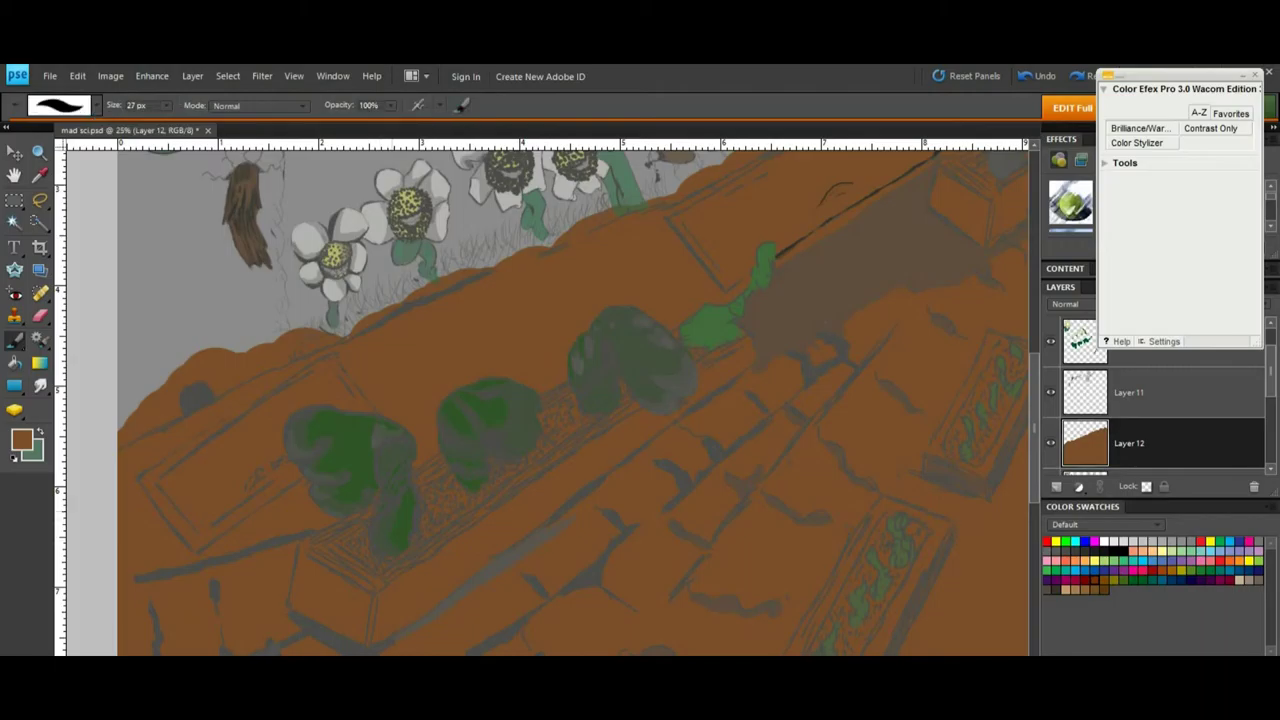
mouse_move(394, 540)
left_mouse_down()
mouse_move(406, 490)
mouse_move(330, 428)
left_mouse_up()
mouse_move(464, 430)
left_mouse_down()
mouse_move(455, 410)
mouse_move(527, 456)
left_mouse_up()
mouse_move(693, 332)
left_mouse_down()
mouse_move(730, 322)
mouse_move(766, 255)
left_mouse_up()
scroll(600, 400, "down", 4)
mouse_move(458, 452)
left_mouse_down()
mouse_move(430, 445)
mouse_move(370, 505)
mouse_move(575, 362)
left_mouse_up()
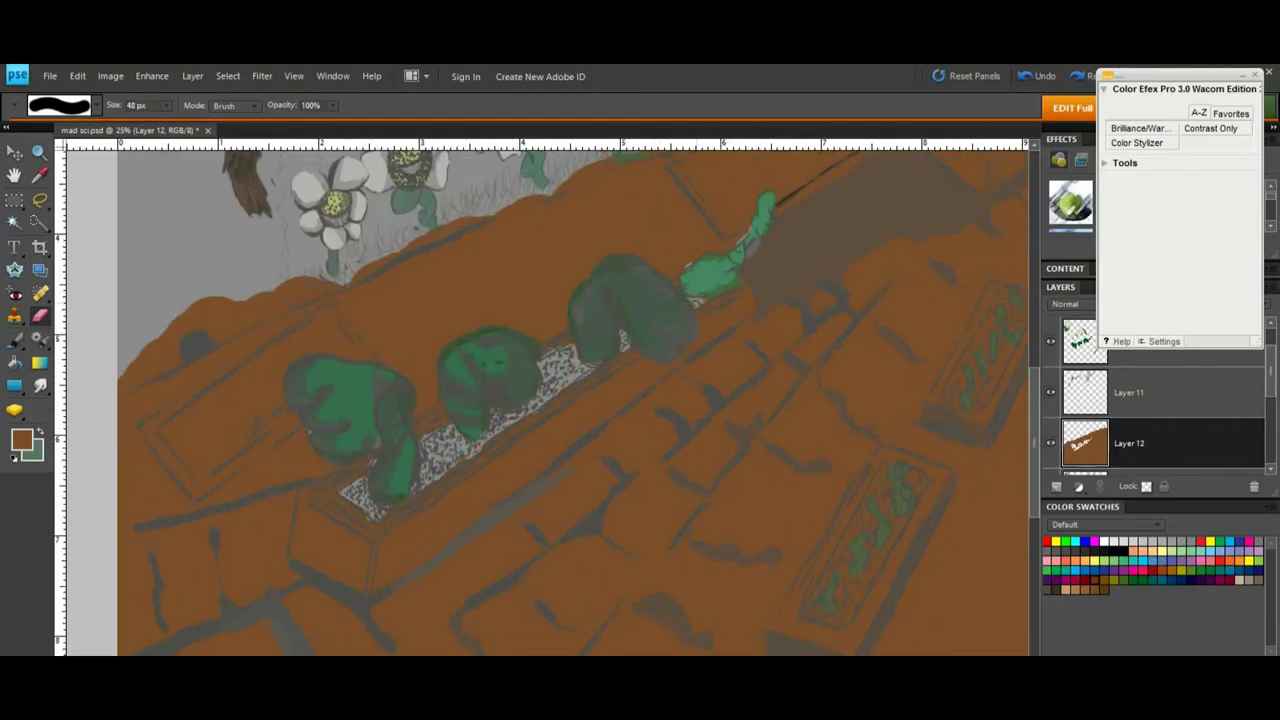
Erase the brown from both planters' side faces and from the far planter's bushes and soil with a 69 px eraser.
mouse_move(296, 548)
left_mouse_down()
mouse_move(303, 510)
mouse_move(305, 560)
mouse_move(345, 580)
mouse_move(355, 525)
mouse_move(300, 515)
left_mouse_up()
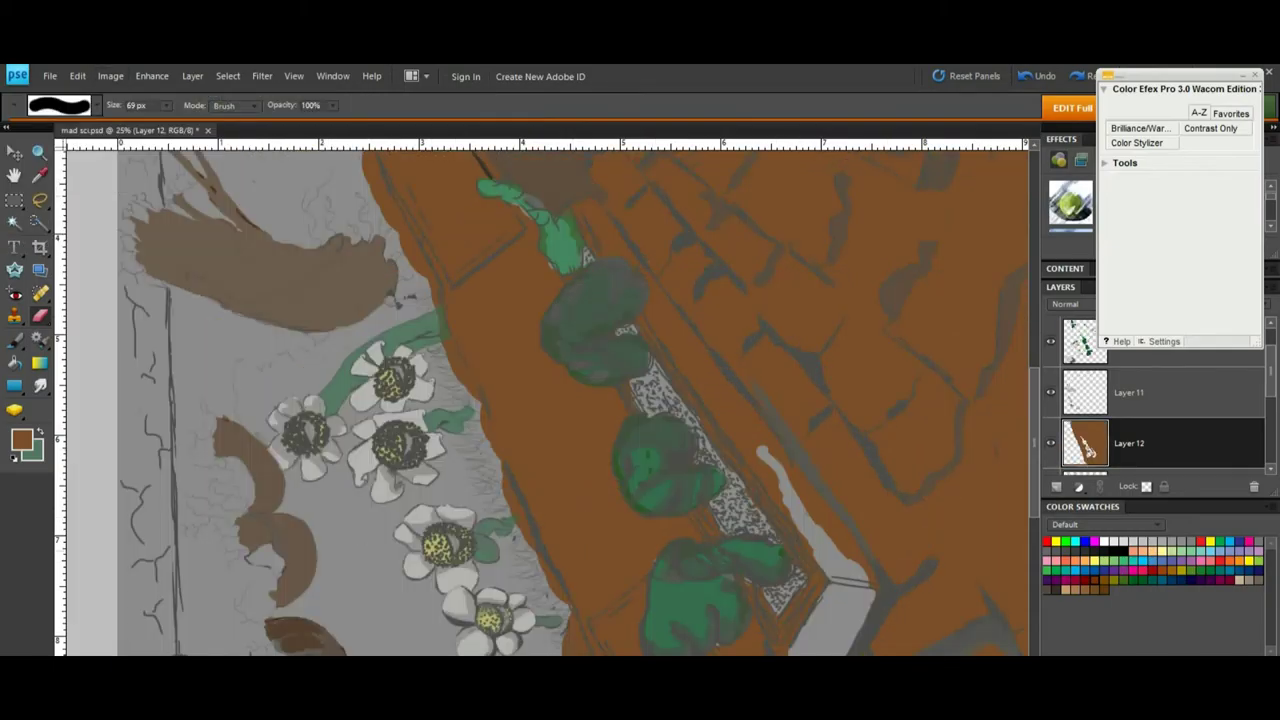
mouse_move(765, 455)
left_mouse_down()
mouse_move(722, 398)
mouse_move(858, 562)
mouse_move(588, 212)
mouse_move(722, 384)
left_mouse_up()
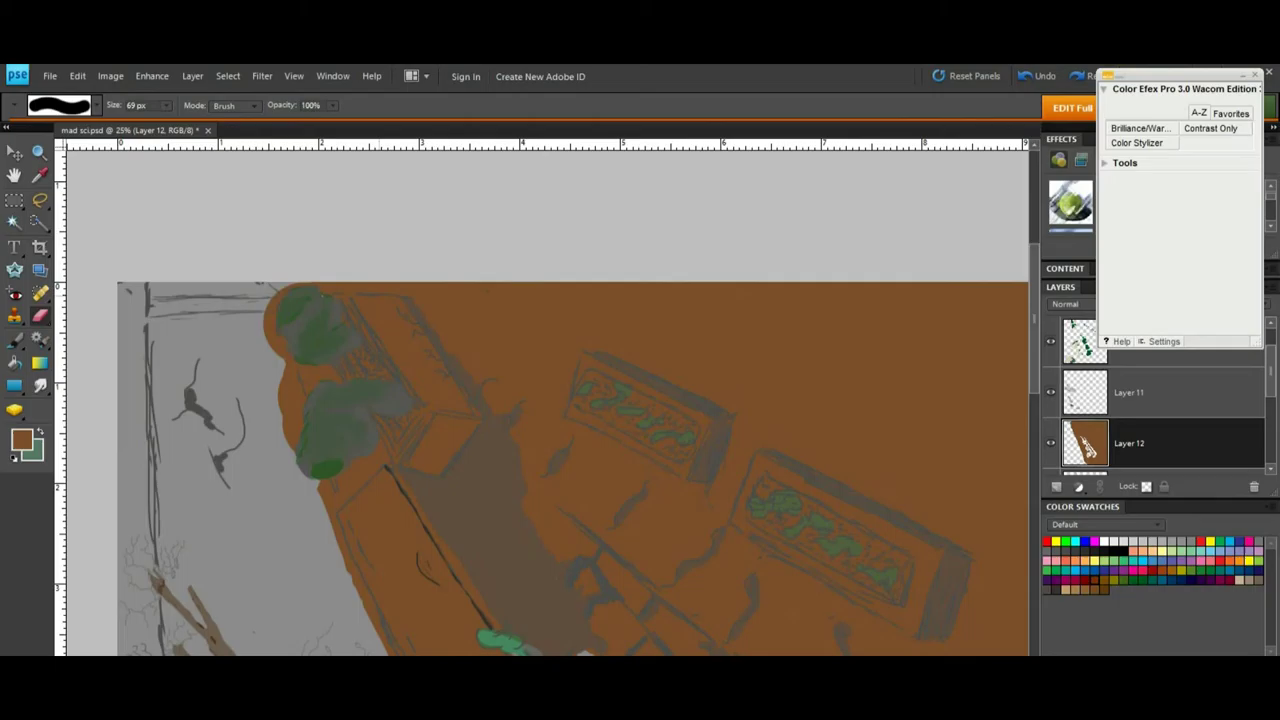
mouse_move(370, 300)
left_mouse_down()
mouse_move(445, 405)
mouse_move(430, 465)
left_mouse_up()
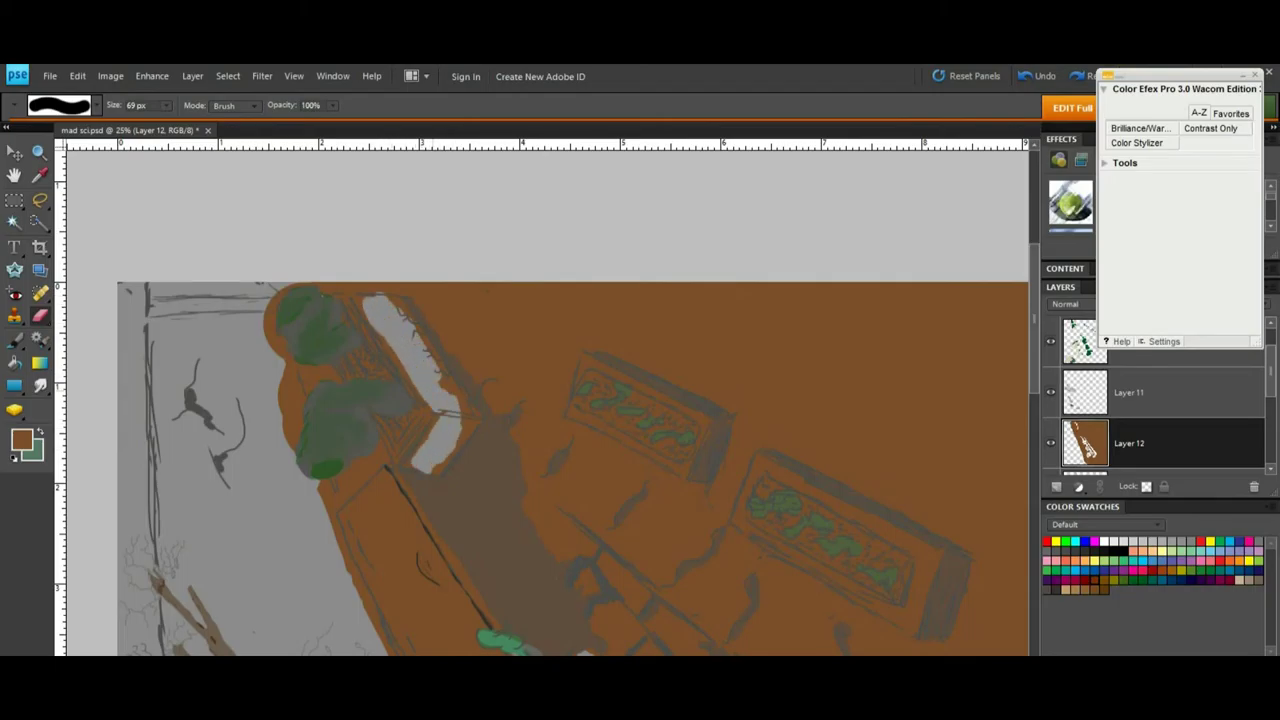
left_click_drag(358, 394, 322, 468)
left_click_drag(292, 308, 338, 340)
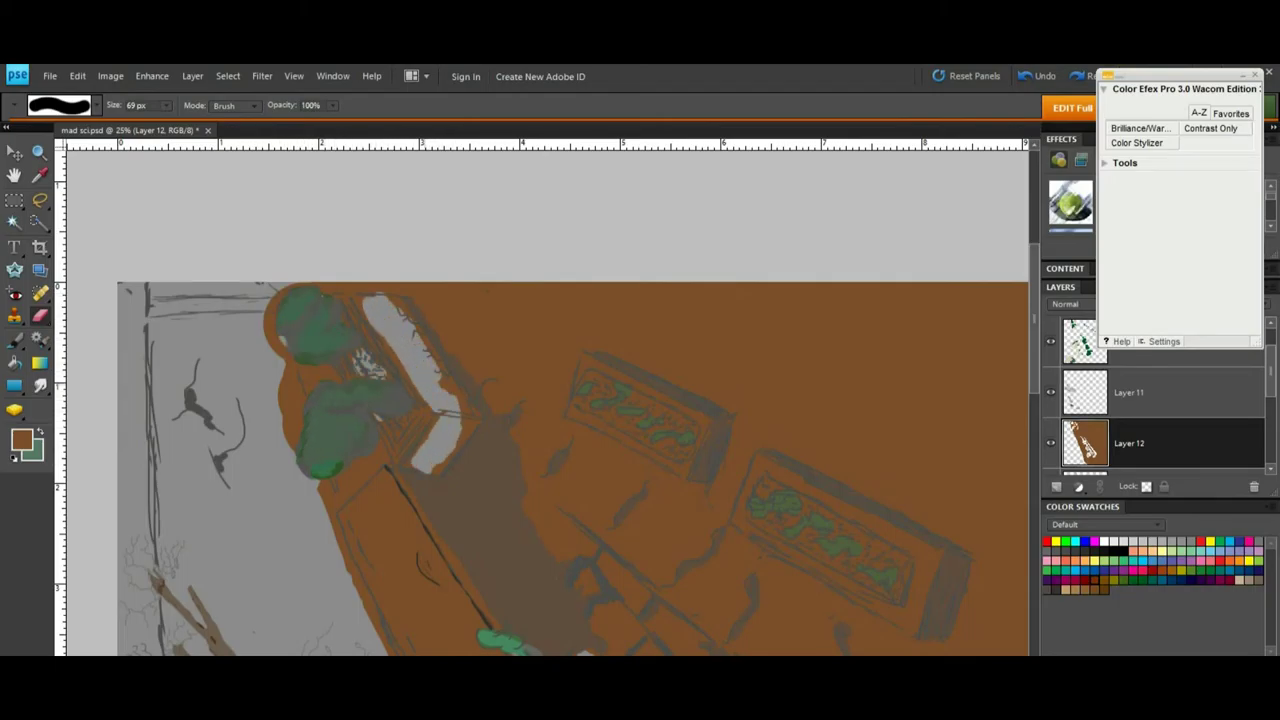
Erase the brown spill on the wall along the ground's edge, from the far bushes down past the small flowers.
mouse_move(350, 478)
left_mouse_down()
mouse_move(290, 410)
mouse_move(280, 300)
left_mouse_up()
scroll(545, 400, "down", 10)
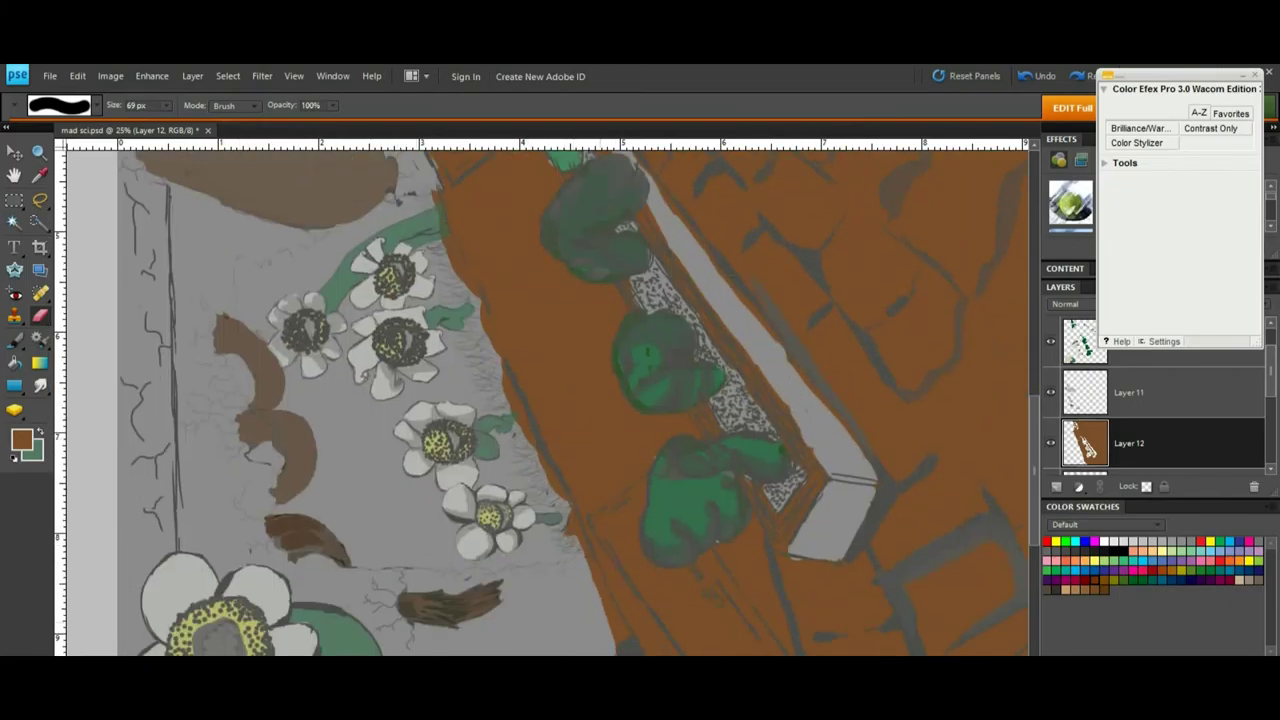
scroll(545, 400, "down", 3)
left_click_drag(562, 434, 511, 310)
Rotate the image 90° right and zoom out to 12.5% to show the whole garden scene.
scroll(515, 350, "up", 10)
left_click(110, 76)
mouse_move(45, 94)
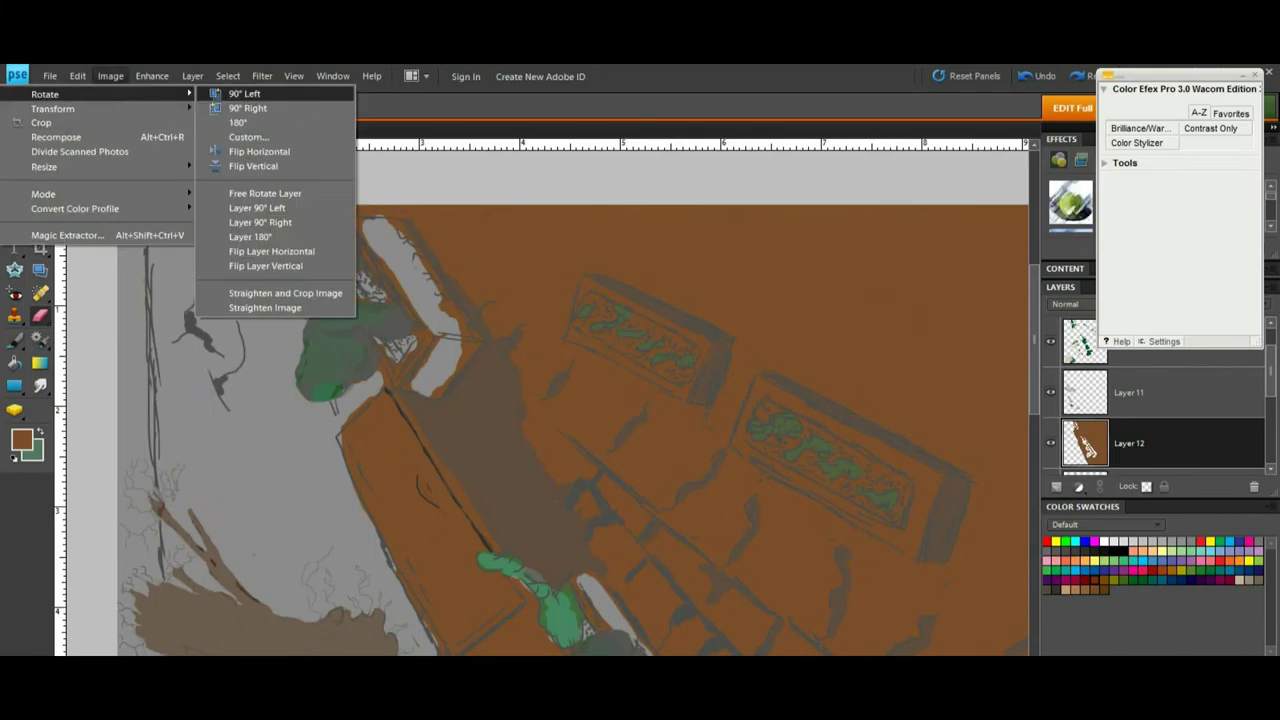
left_click(247, 108)
left_click(39, 152)
left_click(688, 446, "alt")
left_click(688, 446, "alt")
Move the Color Efex Pro window clear of the layer settings and set Layer 12's opacity to 76%.
left_click_drag(1180, 76, 1166, 624)
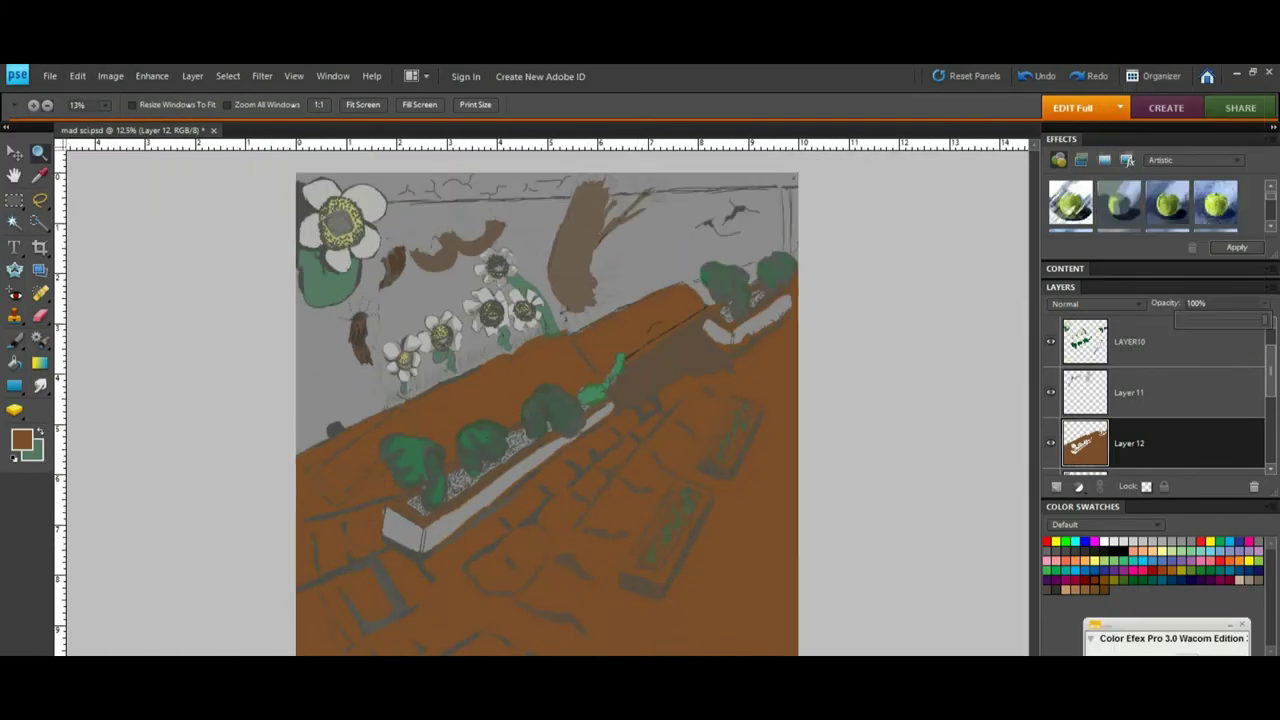
key("7")
key("6")
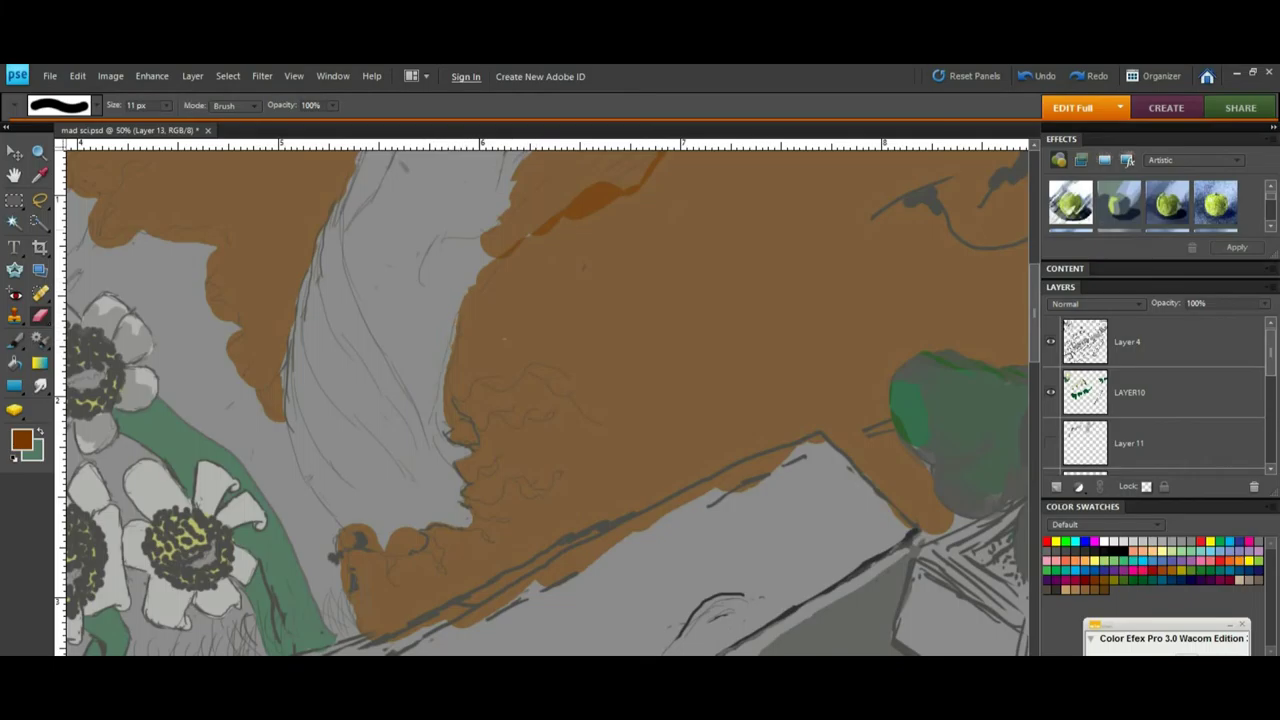
Erase the wall's brown from the tree's thin branches on Layer 13 with an 11 px eraser.
scroll(540, 400, "up", 3)
key("ctrl+space")
left_click(572, 366, "ctrl")
mouse_move(425, 442)
left_mouse_down()
mouse_move(384, 464)
mouse_move(485, 387)
mouse_move(494, 362)
left_mouse_up()
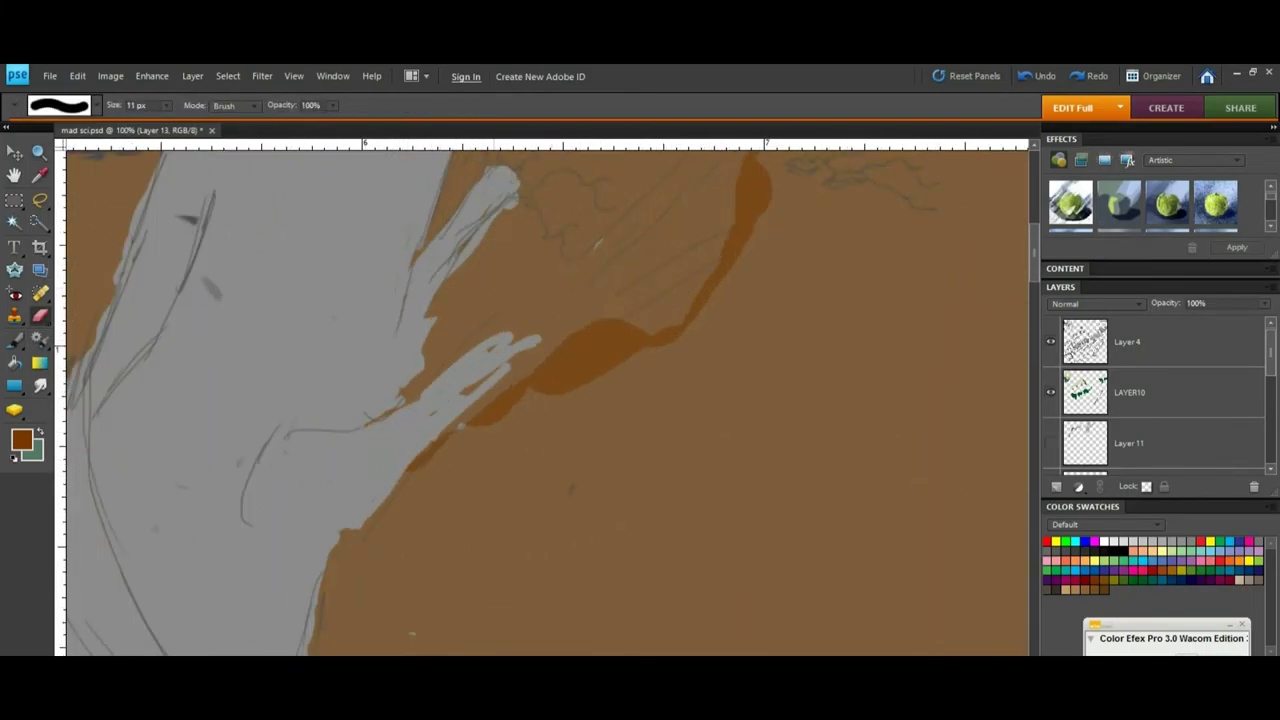
mouse_move(410, 464)
left_mouse_down()
mouse_move(345, 542)
mouse_move(472, 408)
mouse_move(606, 317)
left_mouse_up()
left_click_drag(498, 392, 590, 322)
mouse_move(713, 250)
left_mouse_down()
mouse_move(605, 321)
mouse_move(566, 306)
mouse_move(520, 335)
left_mouse_up()
Toggle Layer 12's visibility on and off, and show the tree paint on Layer 11.
left_click(1050, 399)
left_click(1050, 399)
left_click(1050, 348)
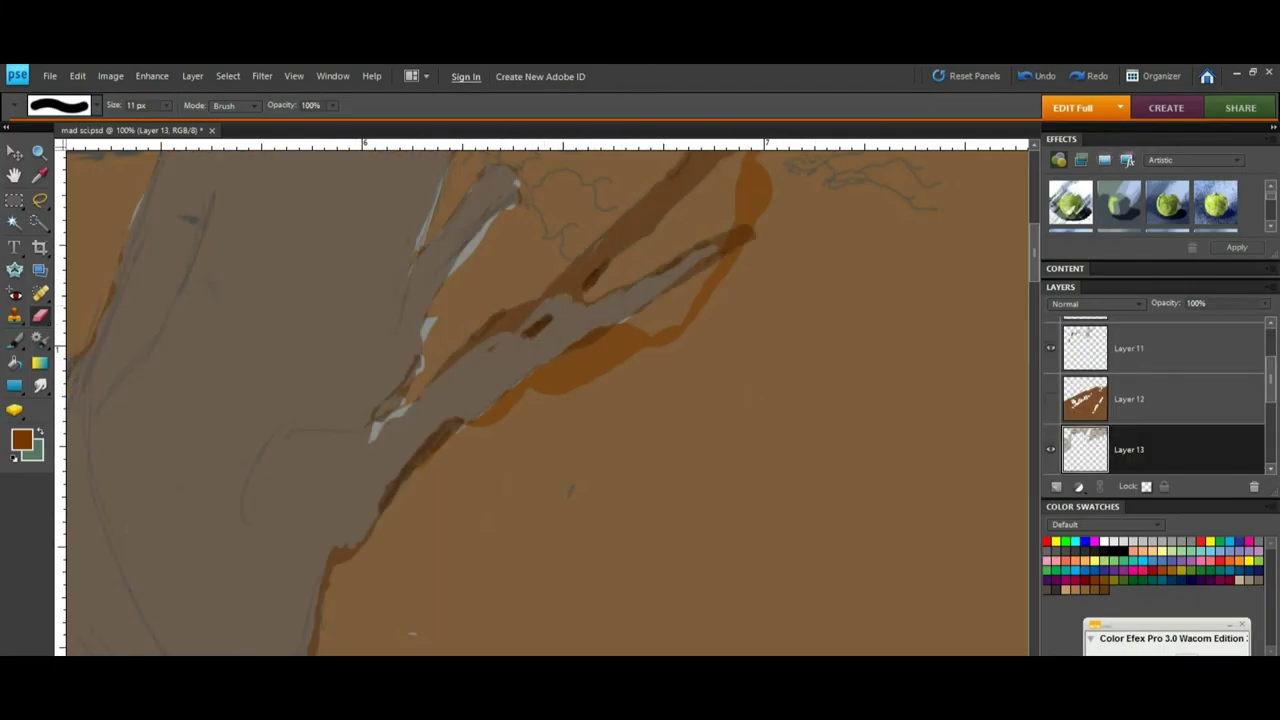